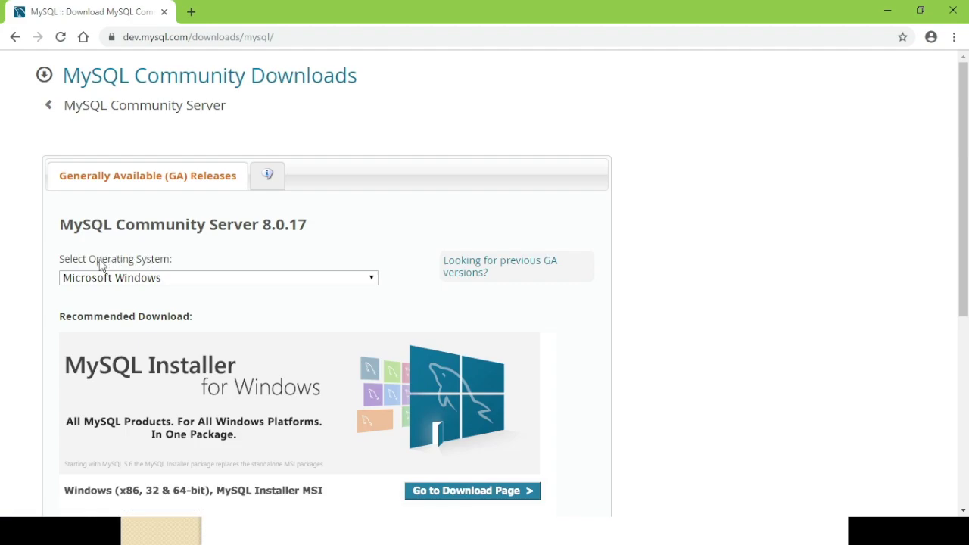
# Open the operating system list on the MySQL Community Server 8.0.17 download page
pyautogui.click(175, 279)
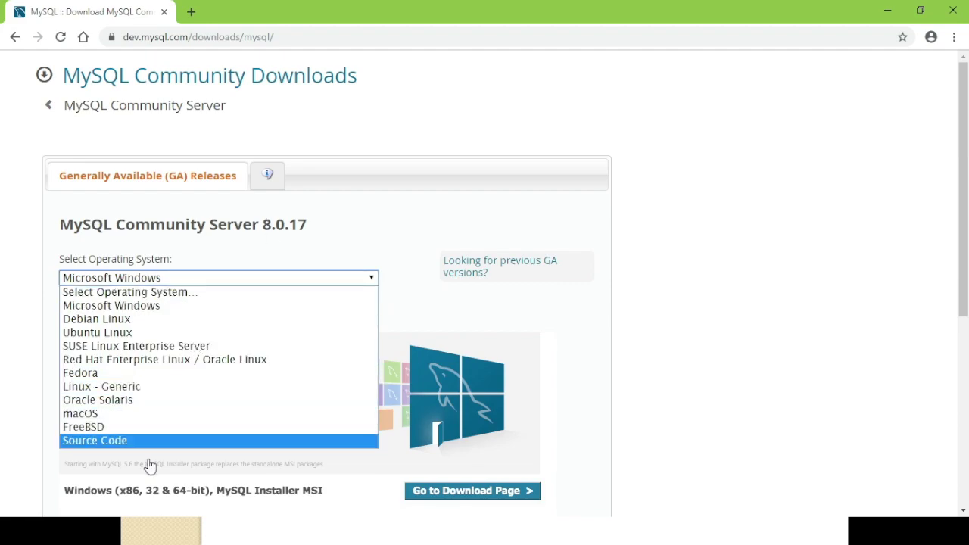
# Choose Microsoft Windows as the OS, scroll to the downloads, then switch to the Downloads folder
pyautogui.click(312, 307)
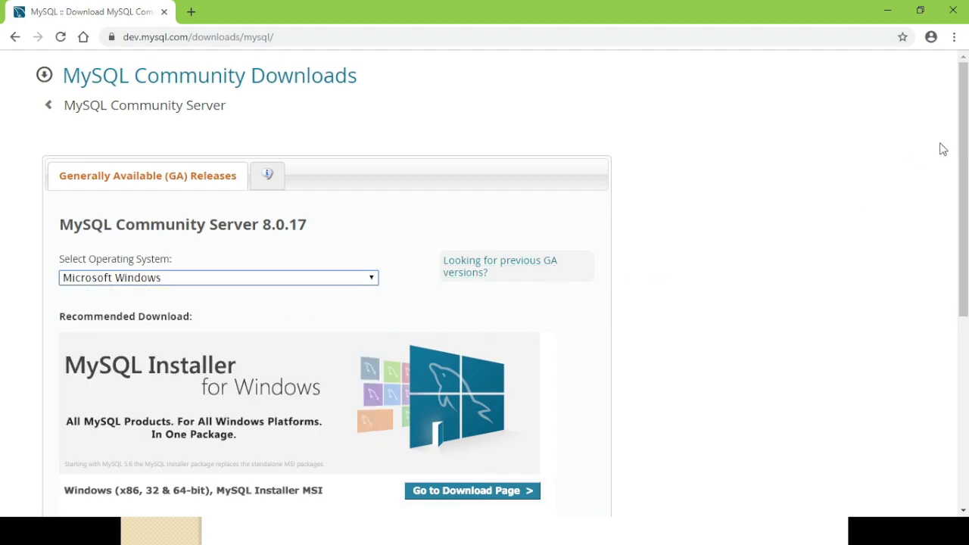
pyautogui.moveTo(964, 133); pyautogui.dragTo(962, 167)
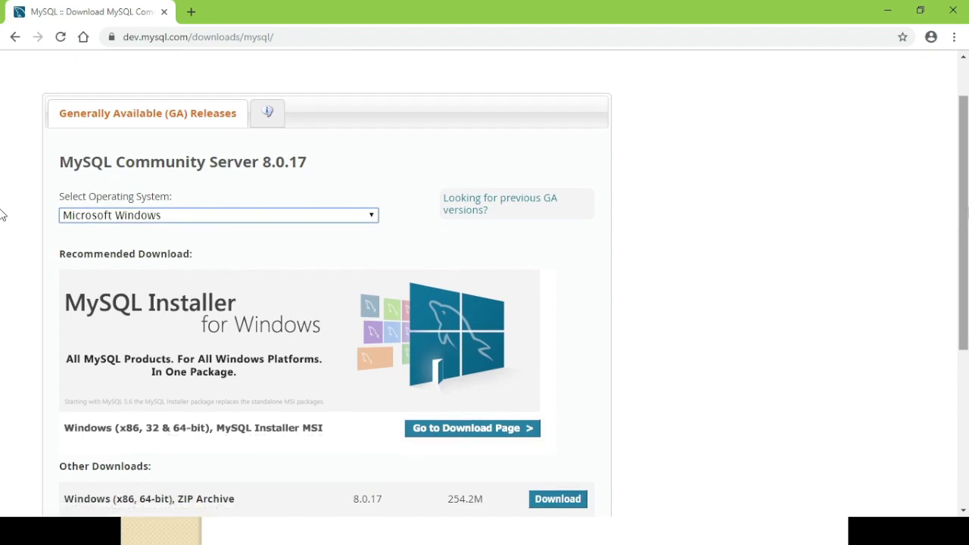
pyautogui.scroll(-3, 4, 238)
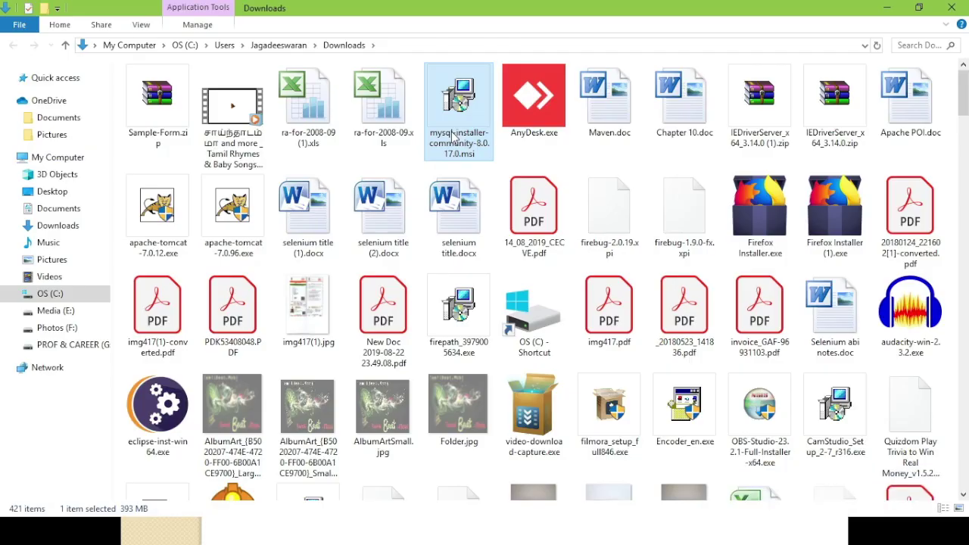
pyautogui.press('alt')
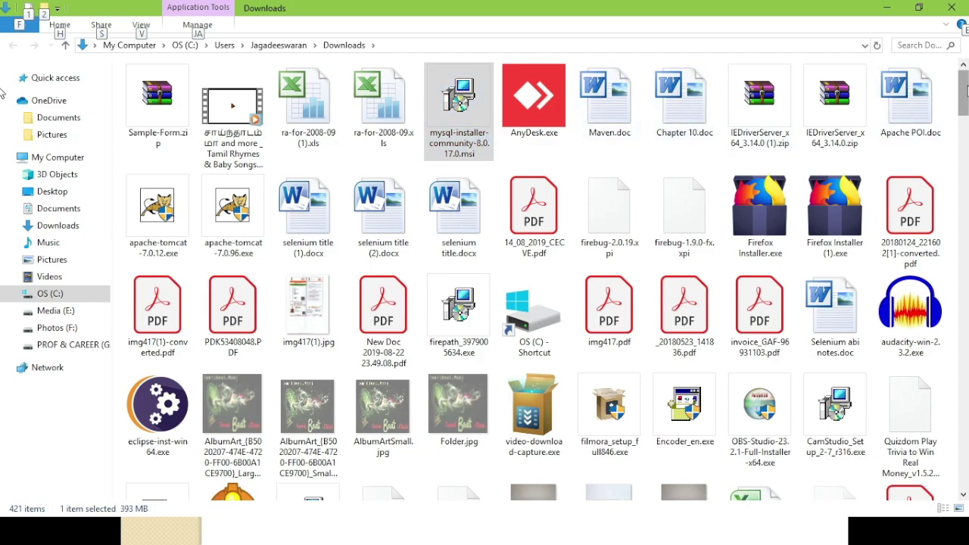
# Launch the mysql-installer-community .msi in Downloads using its Install context-menu option
pyautogui.scroll(-4, 2, 91)
pyautogui.scroll(-10, 3, 176)
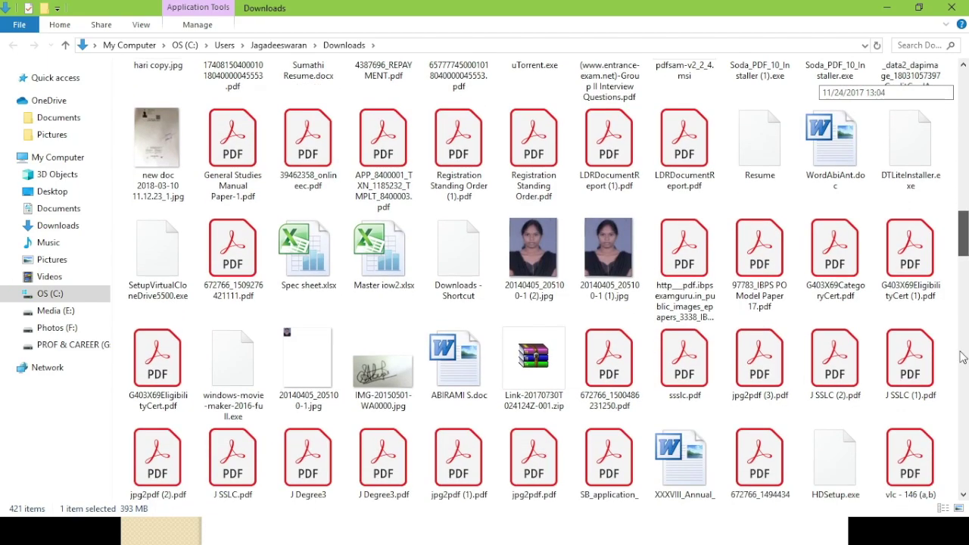
pyautogui.scroll(8, 962, 378)
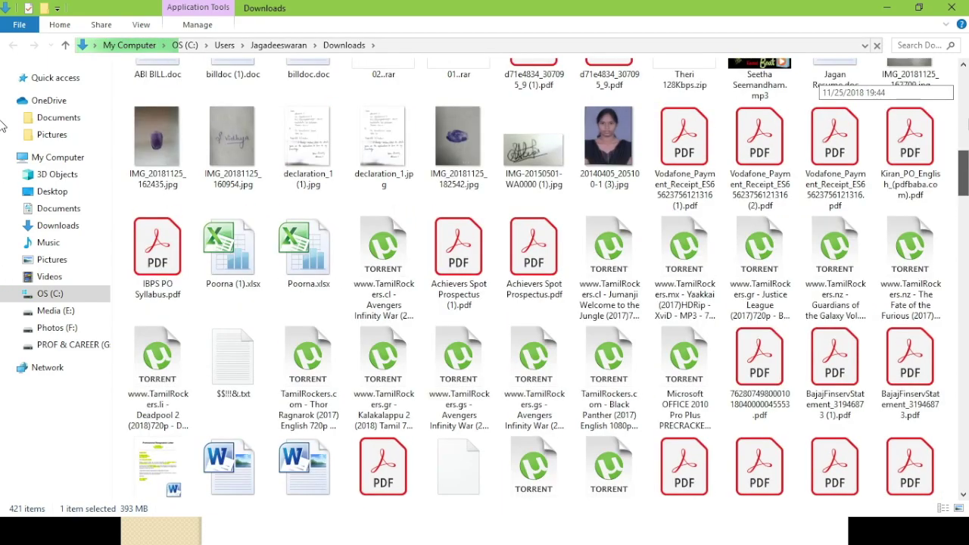
pyautogui.scroll(5, 3, 124)
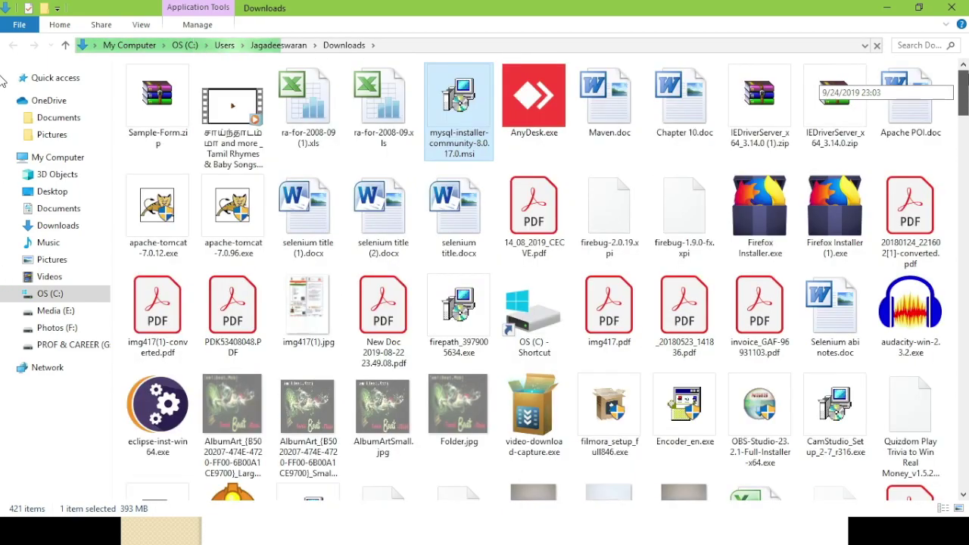
pyautogui.click(478, 136)
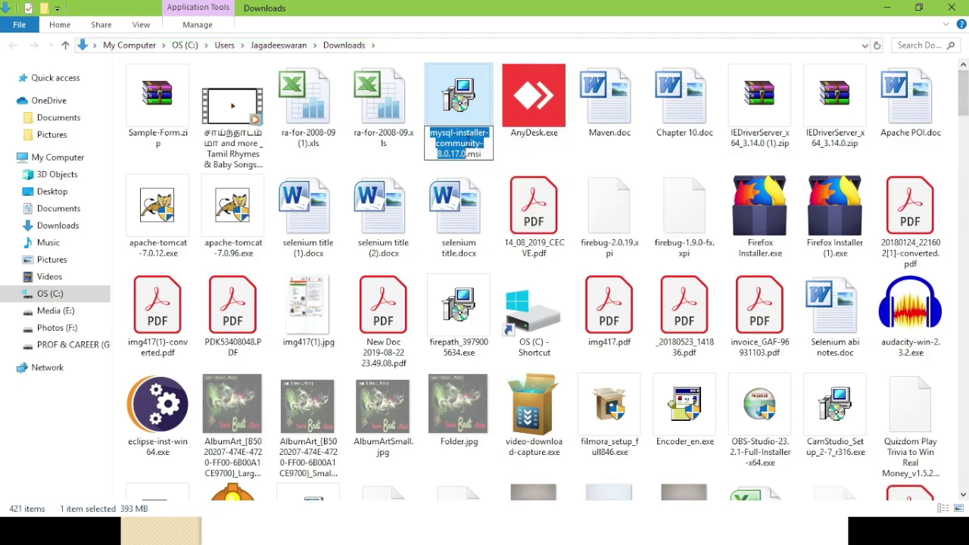
pyautogui.rightClick(477, 146)
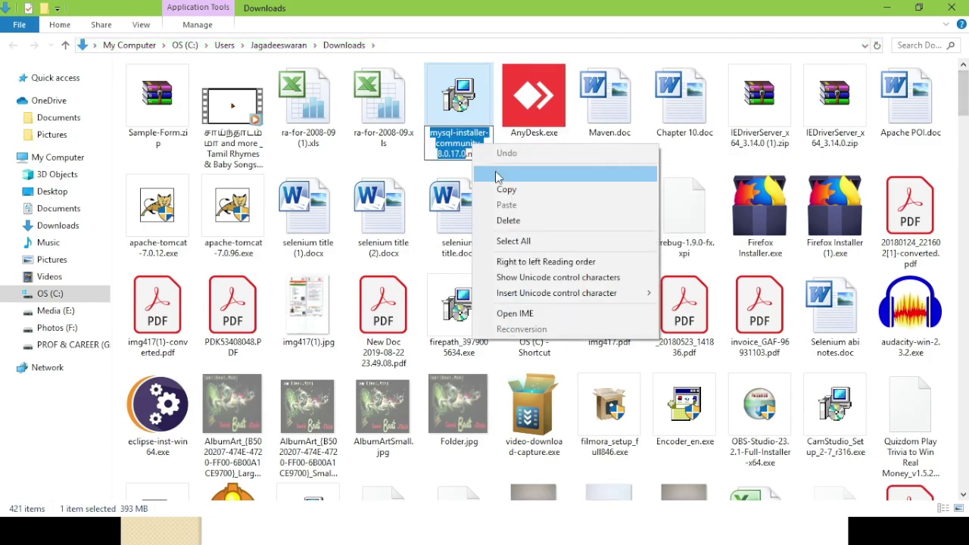
pyautogui.click(468, 112)
pyautogui.doubleClick(468, 112)
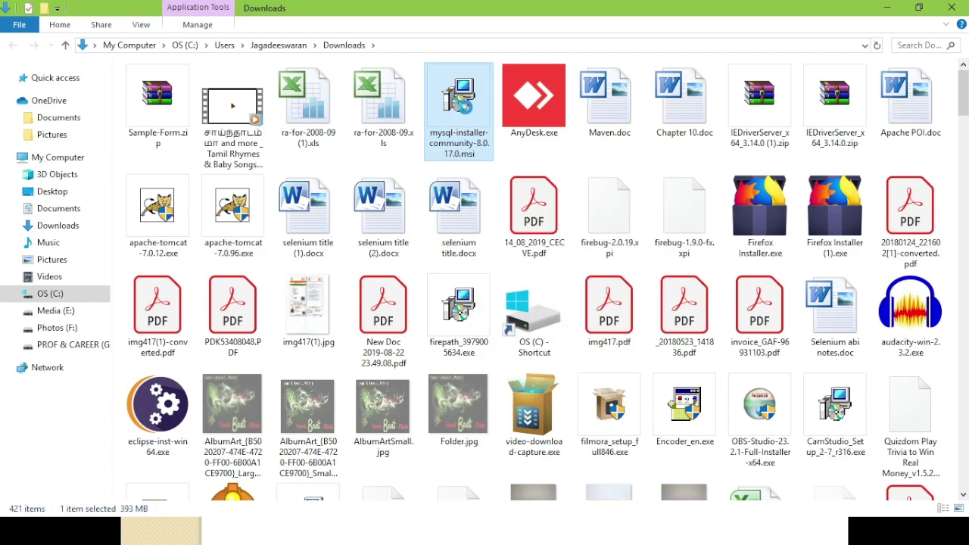
pyautogui.rightClick(468, 112)
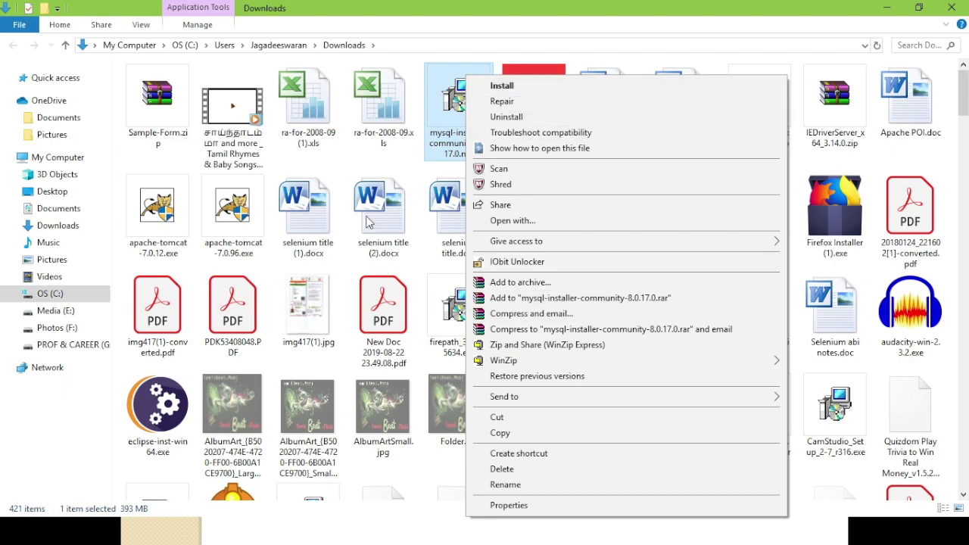
pyautogui.click(136, 156)
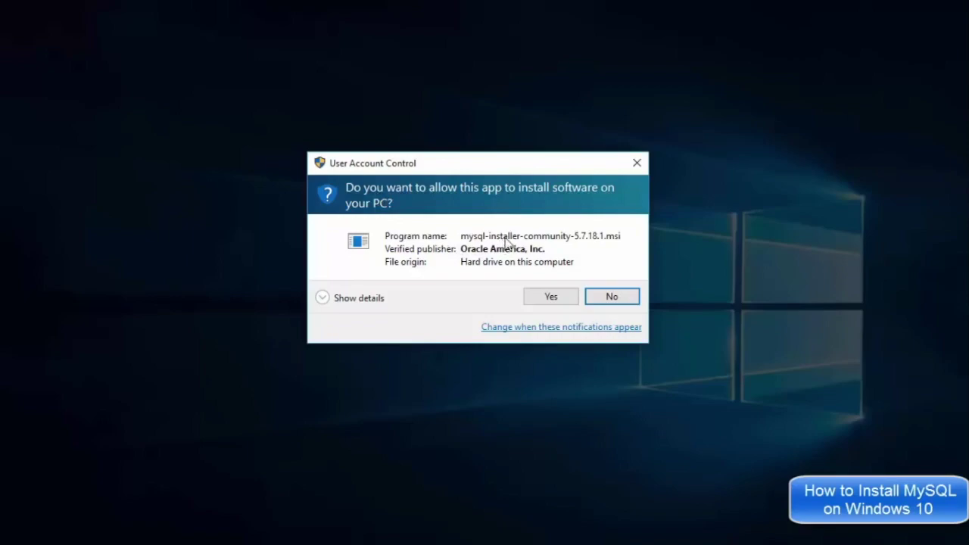
# Approve the User Account Control prompts for the installer package and MySQLInstallerLauncher.exe
pyautogui.click(548, 297)
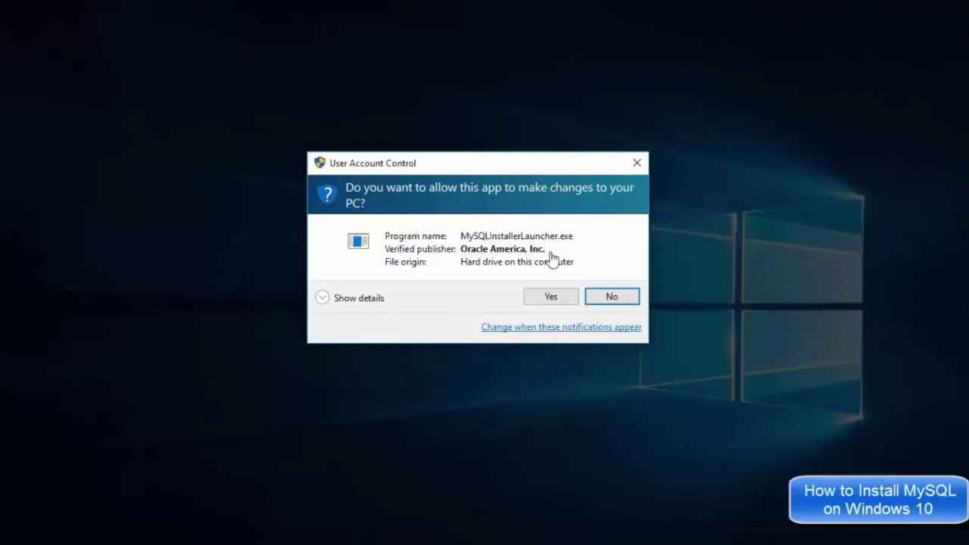
pyautogui.click(551, 297)
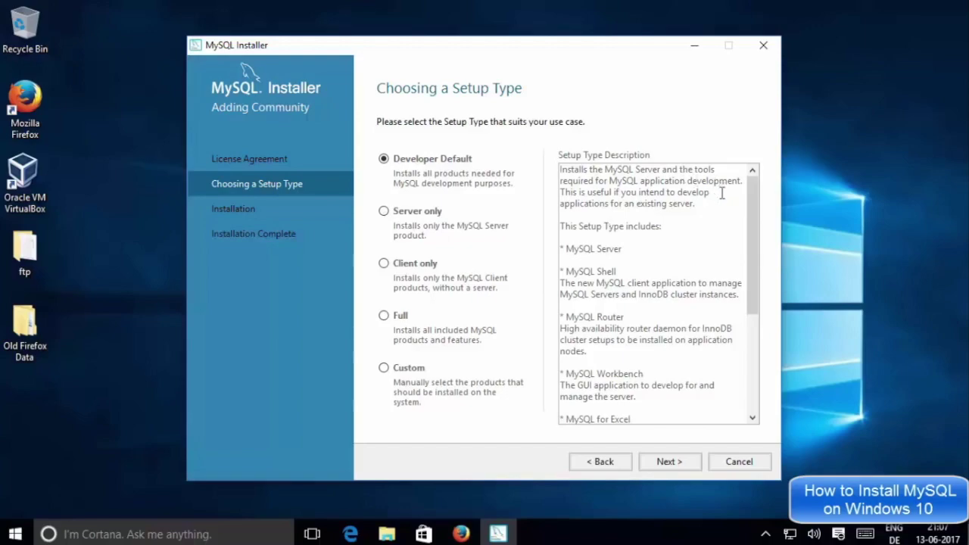
# Review the Developer Default setup type, highlighting the MySQL Server entry in its description
pyautogui.moveTo(752, 199)
pyautogui.mouseDown()
pyautogui.moveTo(757, 279)
pyautogui.moveTo(754, 185)
pyautogui.mouseUp()
pyautogui.moveTo(635, 247); pyautogui.dragTo(583, 256)
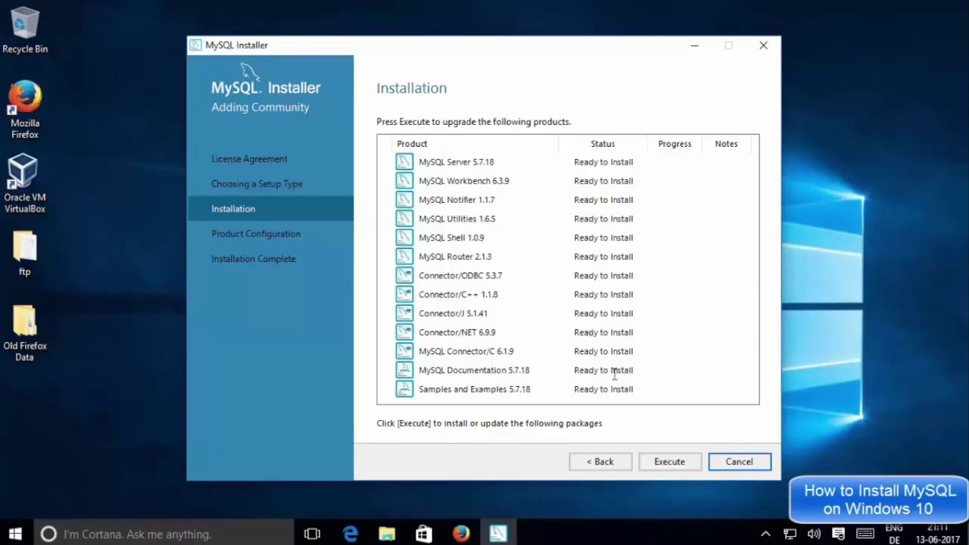
# Install all listed products, then accept Development Machine networking on TCP/IP port 3306
pyautogui.click(669, 464)
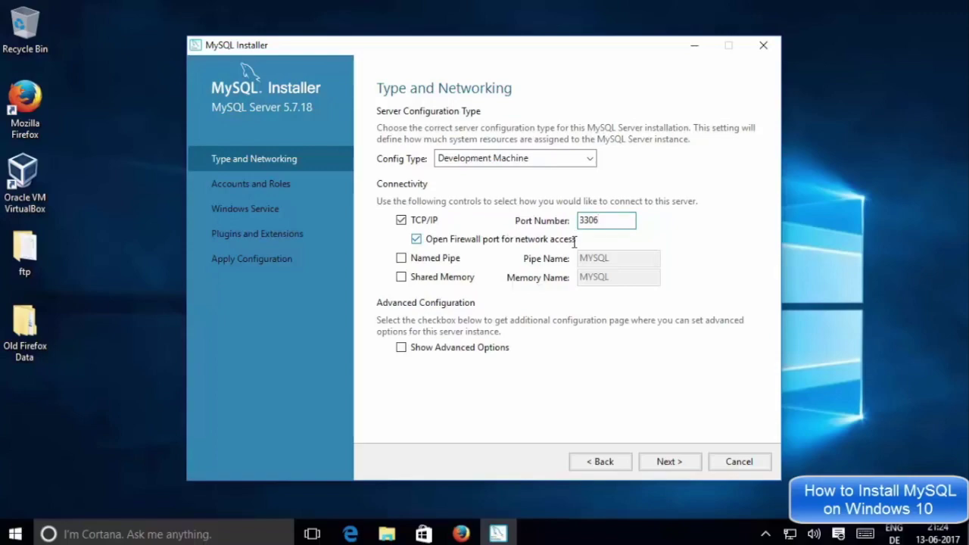
pyautogui.click(667, 462)
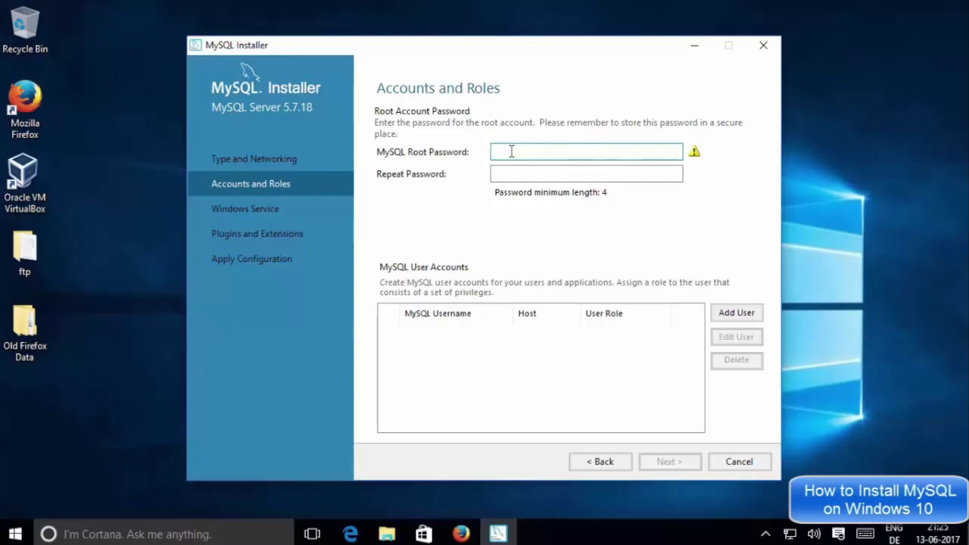
# Enter and confirm the MySQL root password, then begin adding a new user account
pyautogui.write('root')
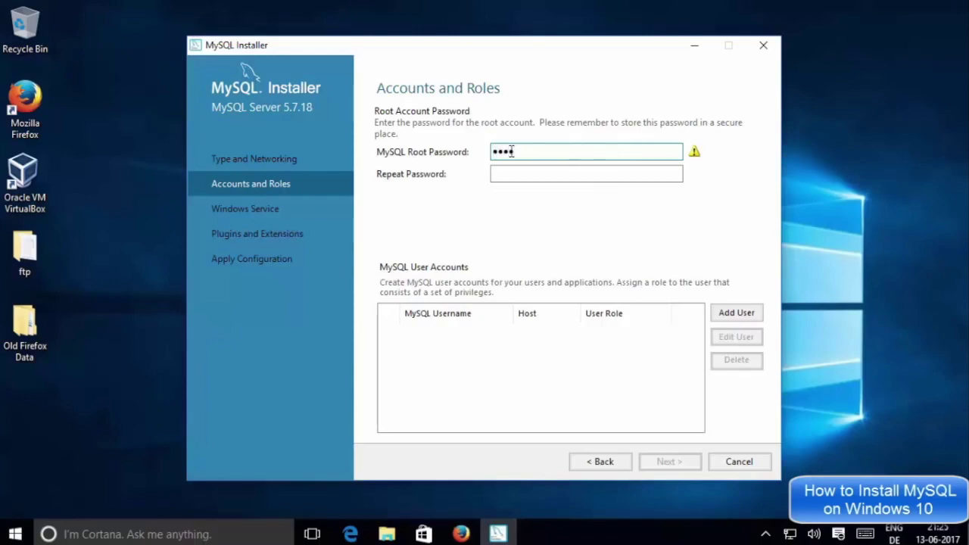
pyautogui.click(520, 175)
pyautogui.write('root')
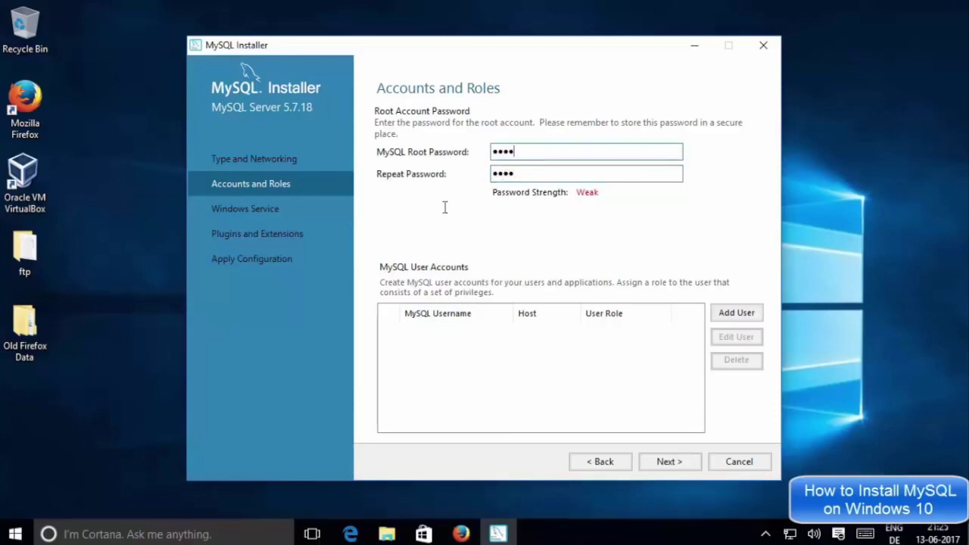
pyautogui.doubleClick(524, 174)
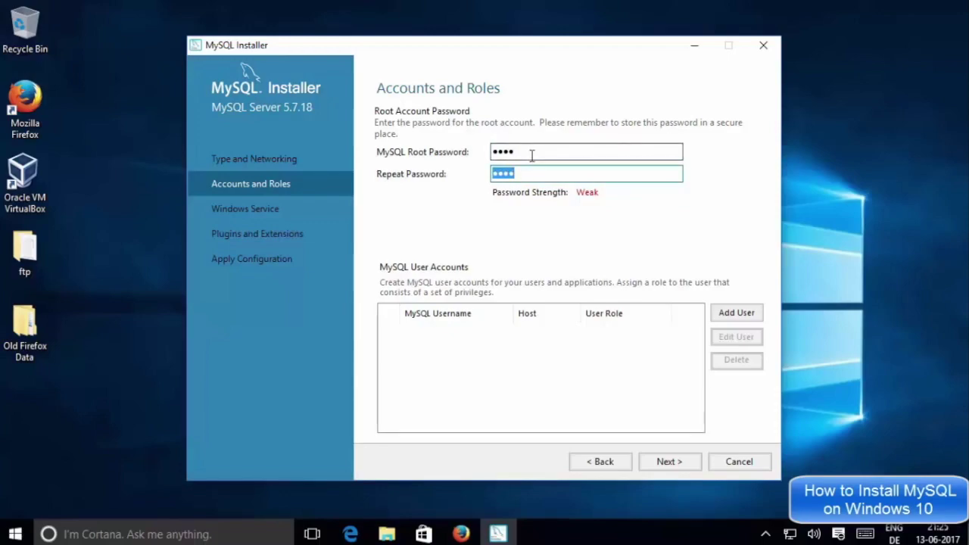
pyautogui.click(533, 154)
pyautogui.moveTo(542, 154); pyautogui.dragTo(484, 151)
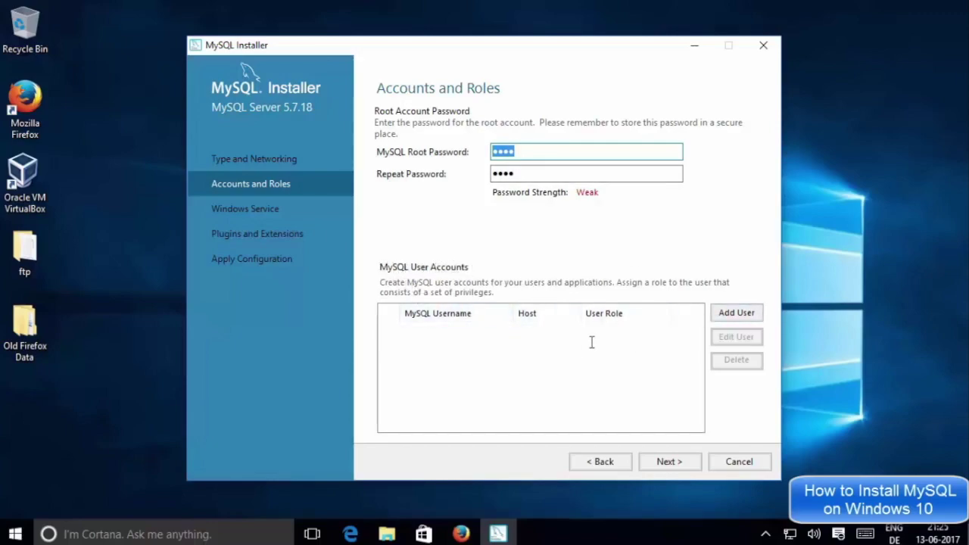
pyautogui.click(622, 330)
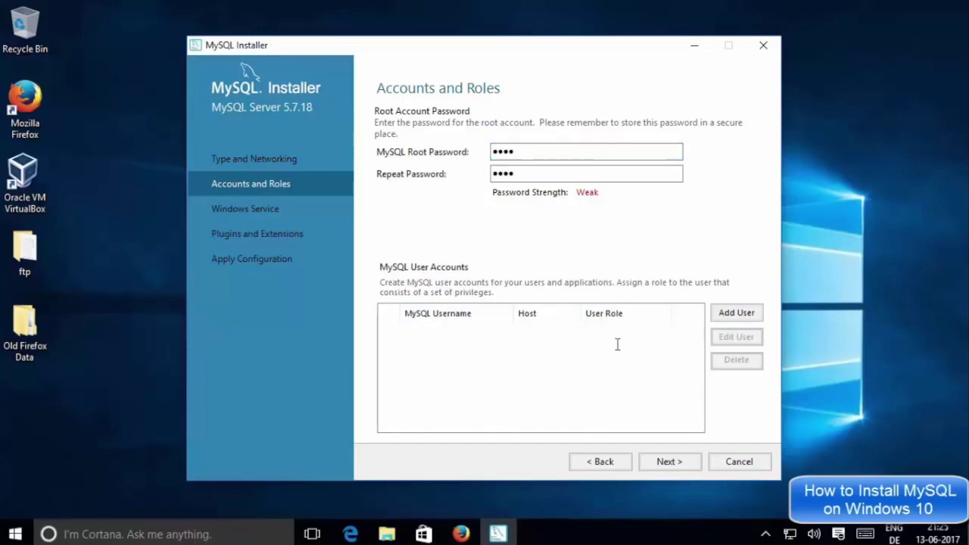
pyautogui.click(728, 314)
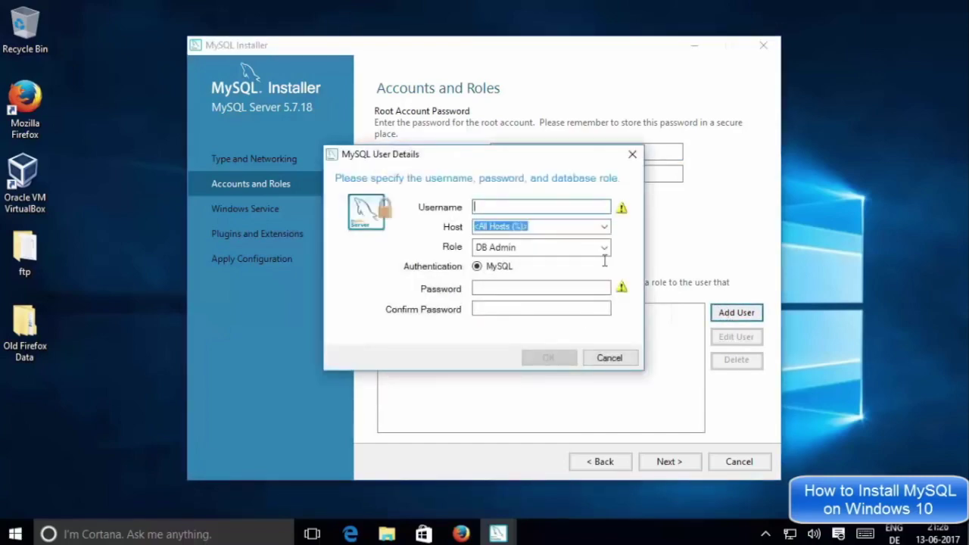
# Create a new user with host All Hosts (%), role DB Admin and a confirmed password
pyautogui.write('codebind')
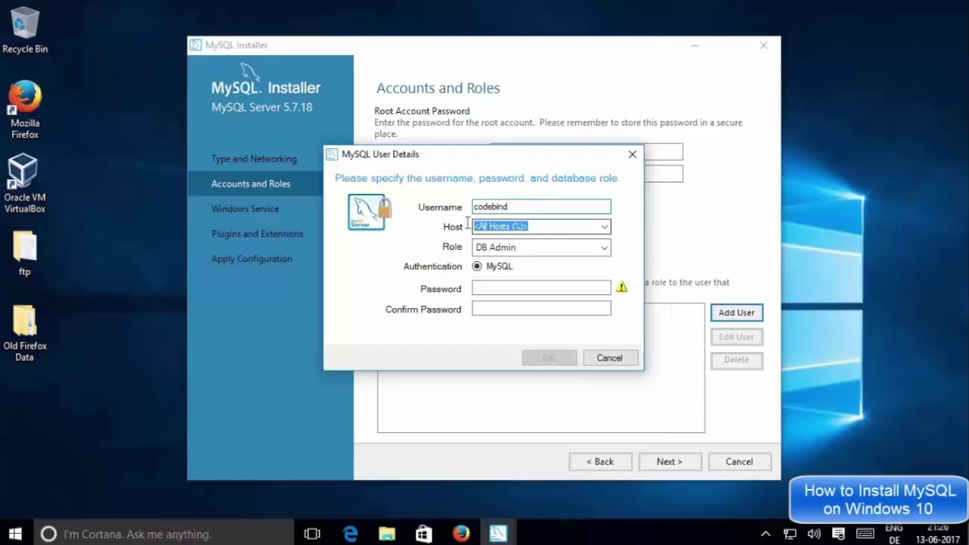
pyautogui.click(604, 226)
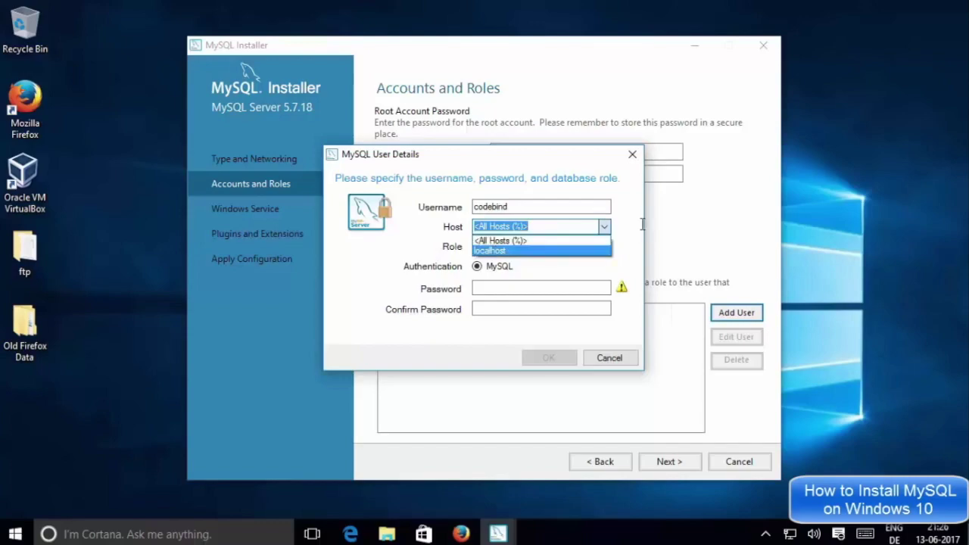
pyautogui.click(551, 239)
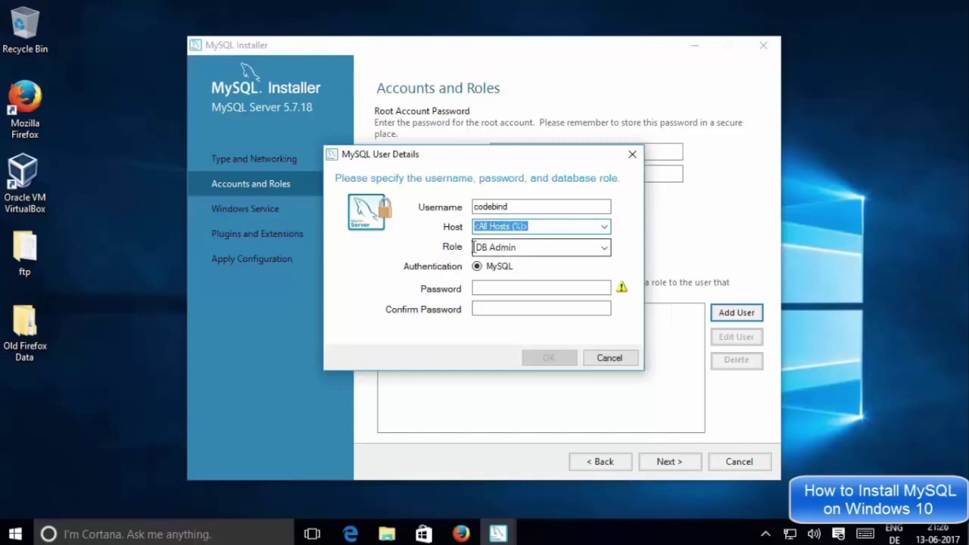
pyautogui.click(490, 247)
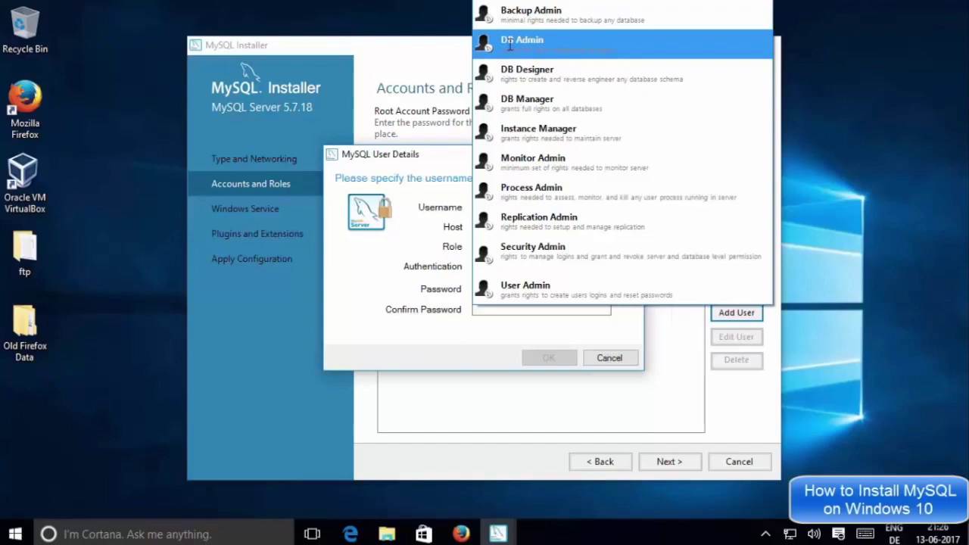
pyautogui.click(406, 247)
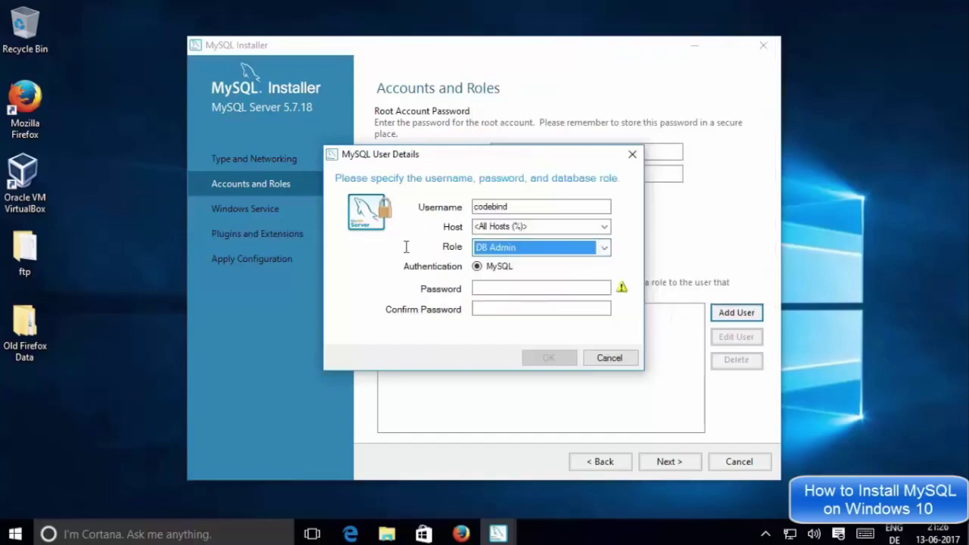
pyautogui.click(499, 288)
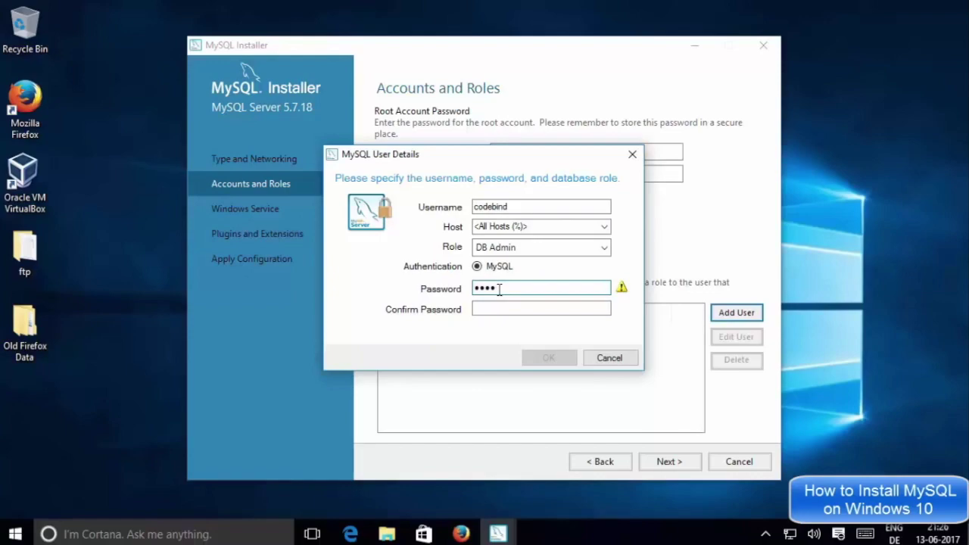
pyautogui.click(489, 309)
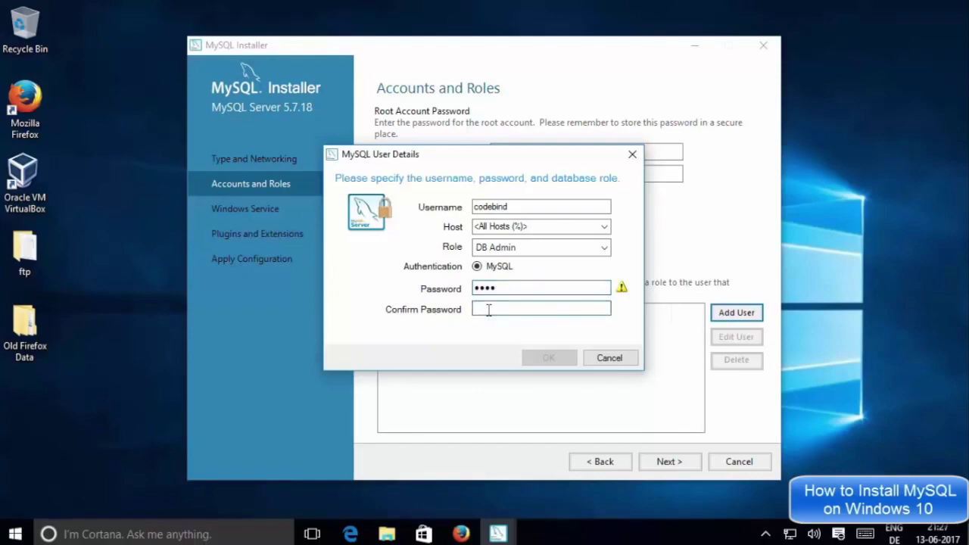
pyautogui.write('1234')
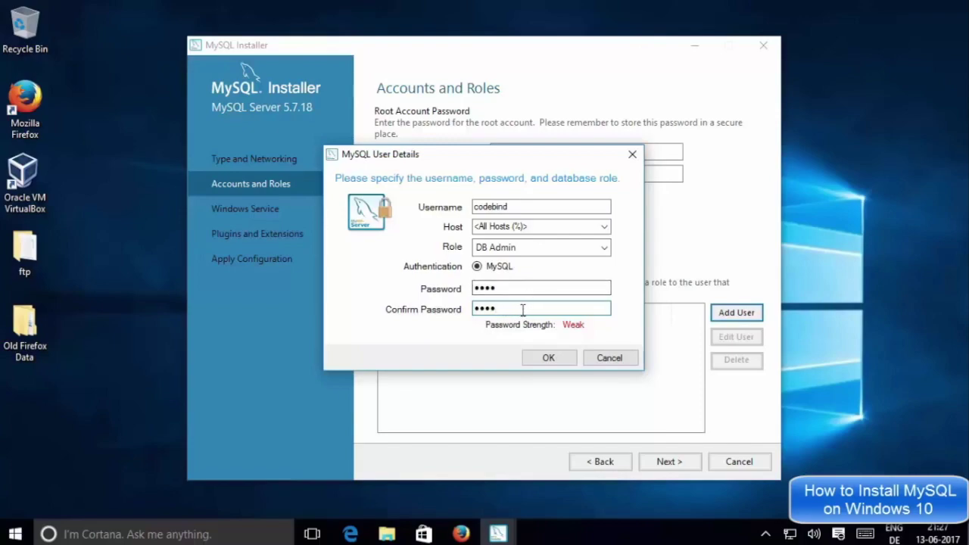
pyautogui.click(536, 357)
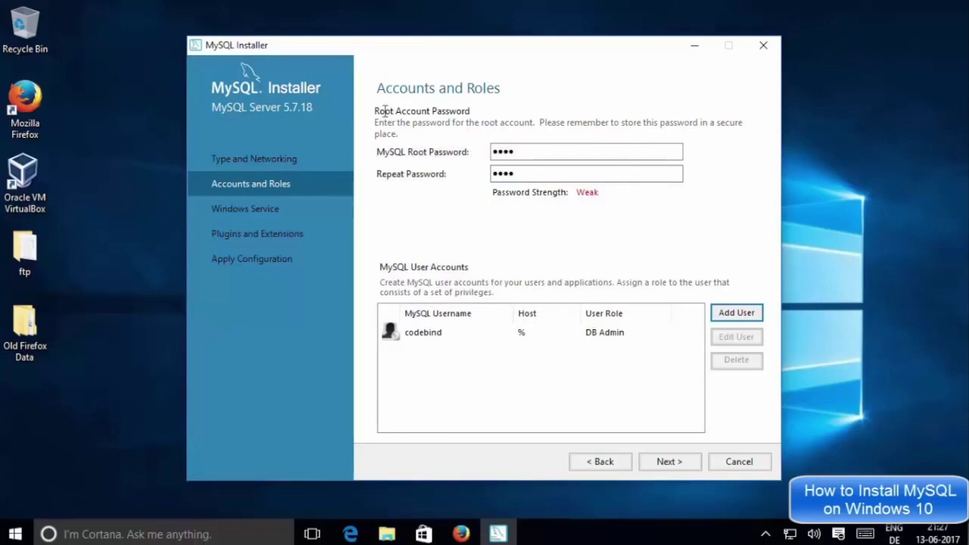
# Check the root password fields and continue to the Windows Service settings
pyautogui.doubleClick(530, 150)
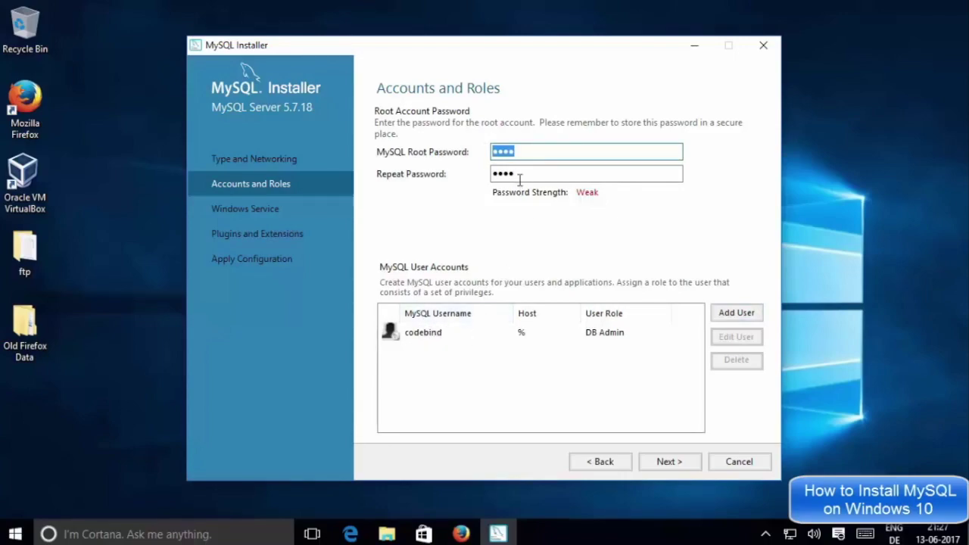
pyautogui.moveTo(528, 173); pyautogui.dragTo(504, 173)
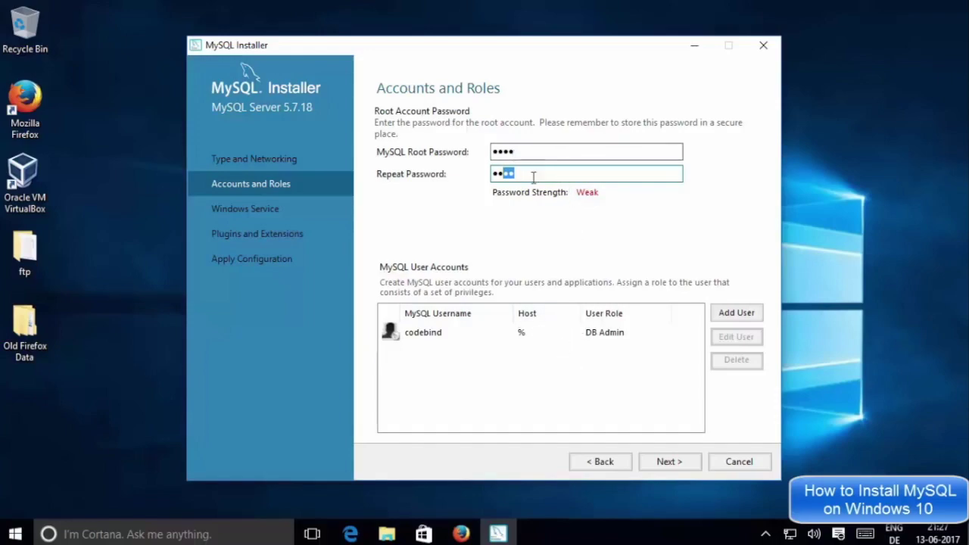
pyautogui.click(664, 462)
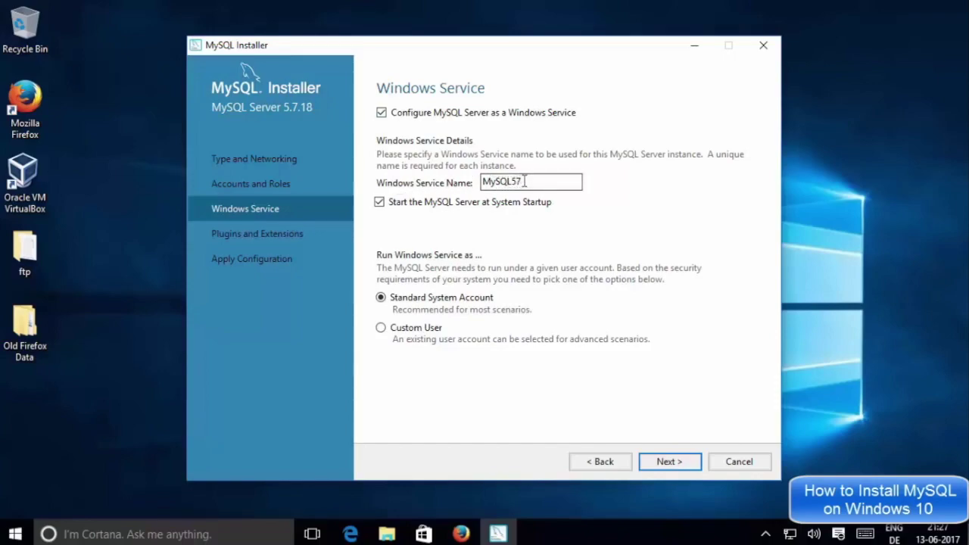
pyautogui.doubleClick(517, 181)
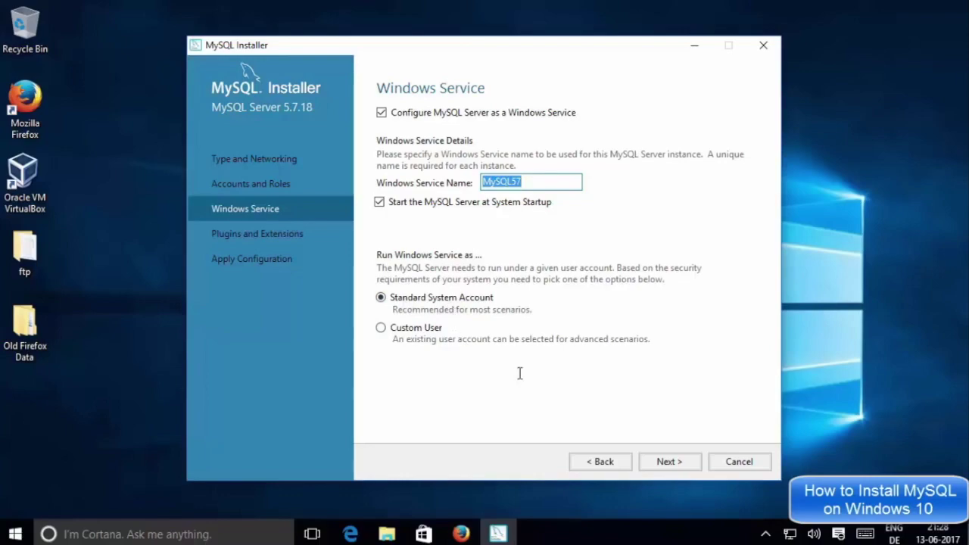
# Keep the MySQL57 service defaults and X Protocol disabled, reaching Apply Configuration
pyautogui.click(672, 461)
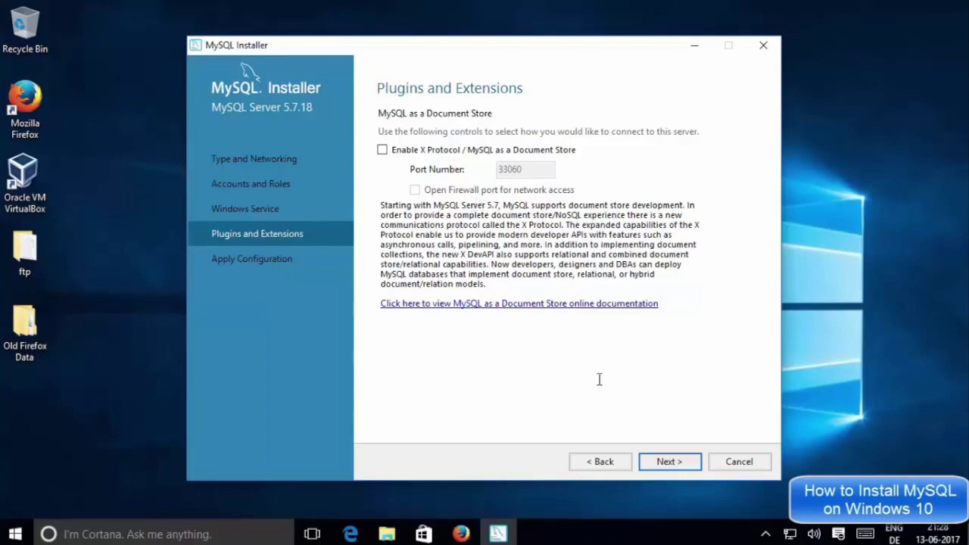
pyautogui.click(664, 464)
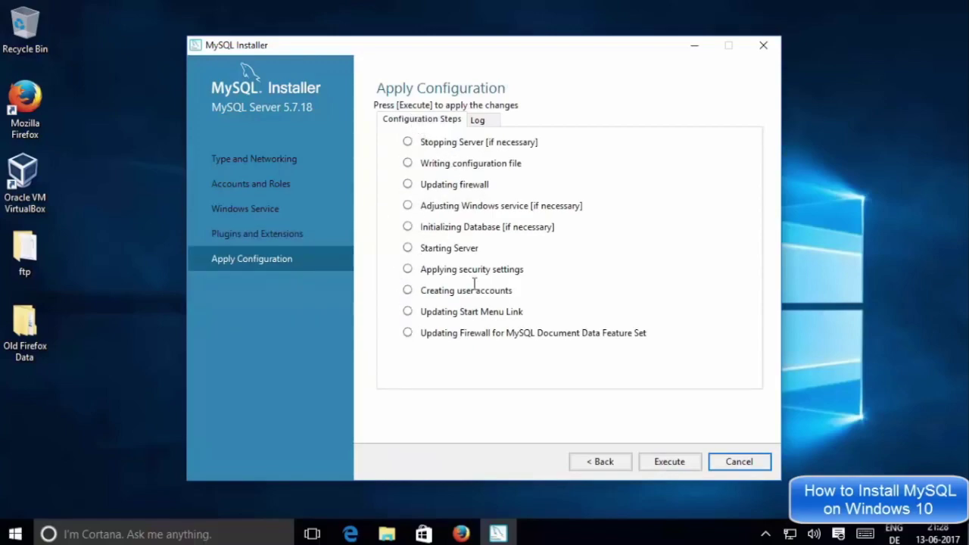
# Apply the MySQL Server 5.7.18 configuration and let all ten steps complete
pyautogui.click(655, 461)
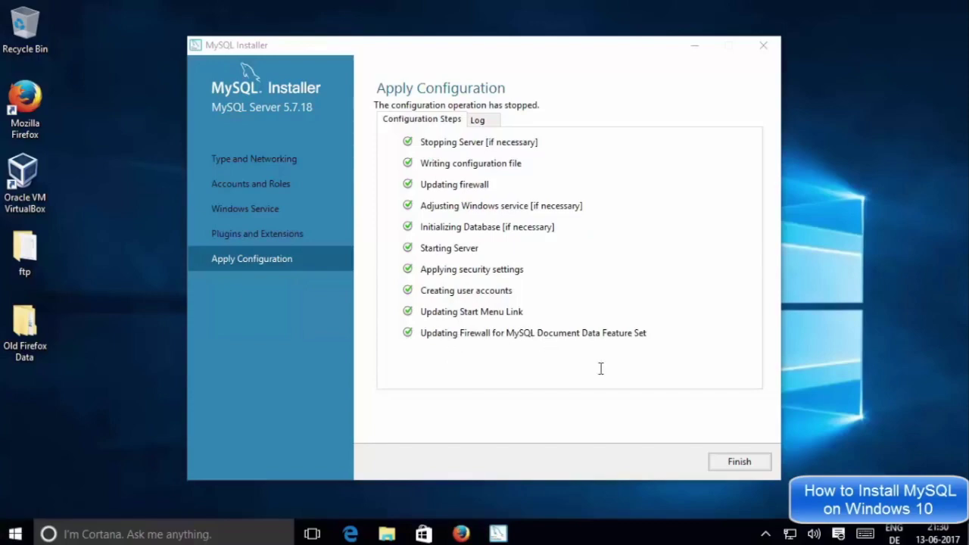
# Leave MySQL Router 2.1.3 at initial configuration without InnoDB cluster and advance to Samples and Examples
pyautogui.click(736, 462)
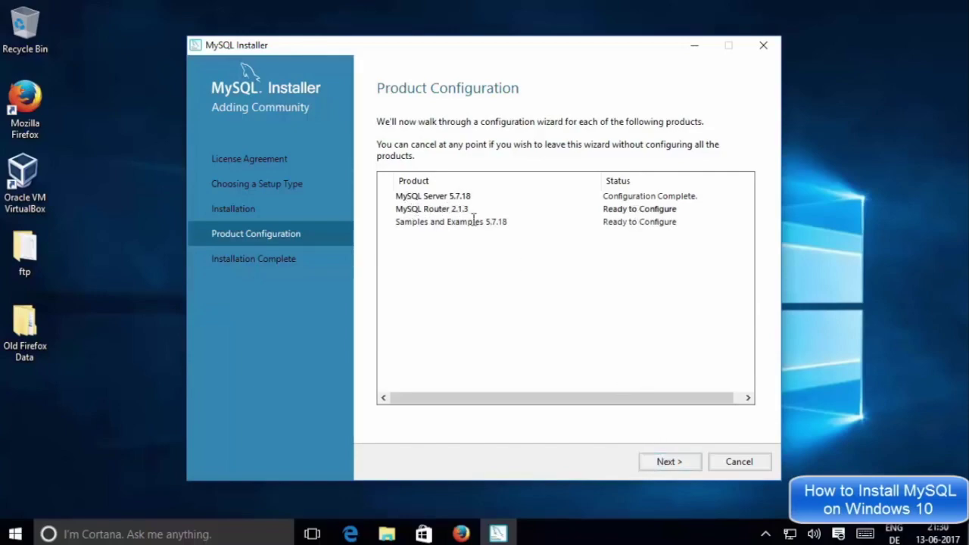
pyautogui.click(672, 462)
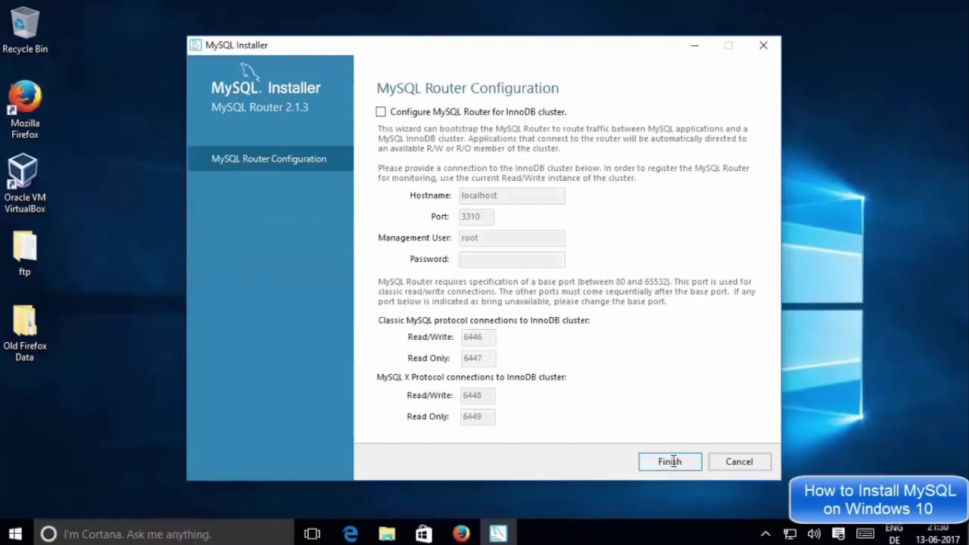
pyautogui.click(671, 462)
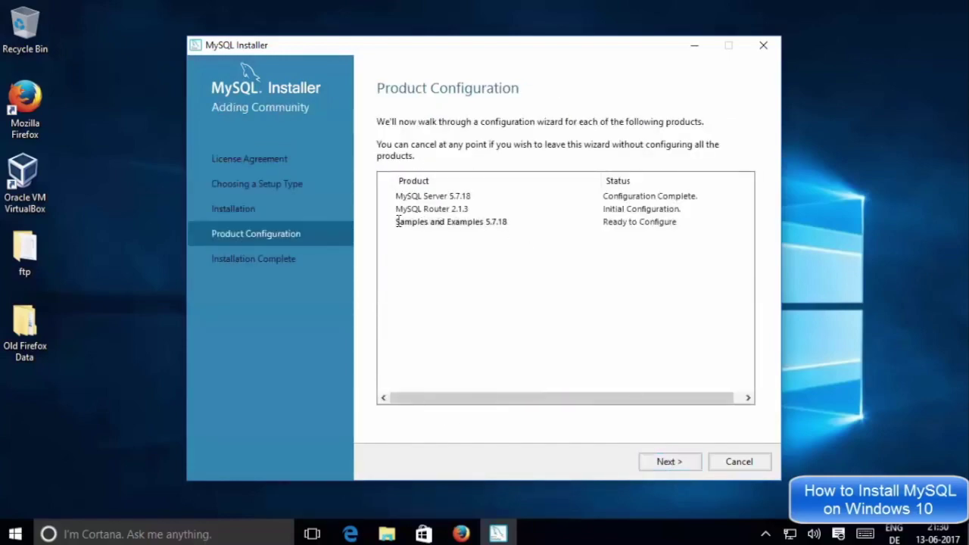
pyautogui.click(668, 459)
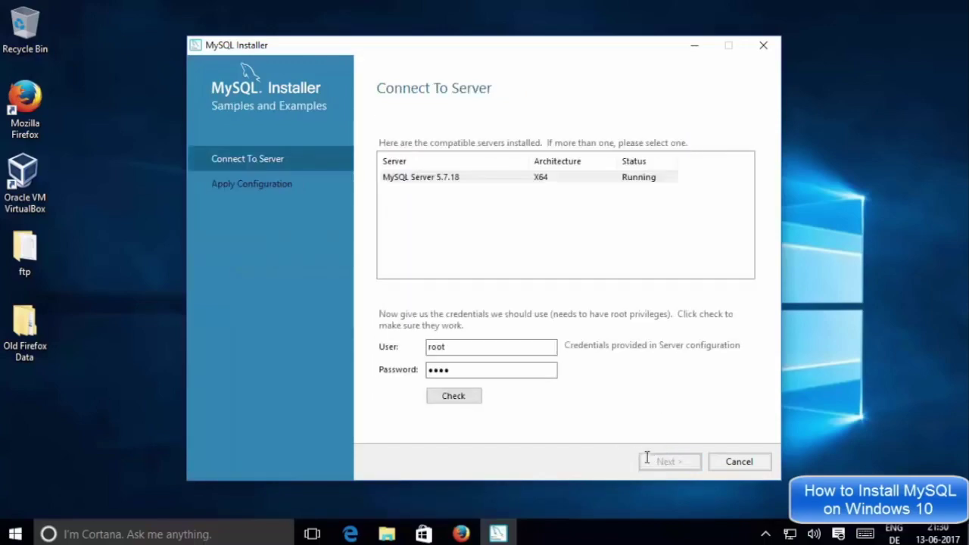
# Connect Samples and Examples to MySQL Server 5.7.18 as root and apply its configuration
pyautogui.click(455, 180)
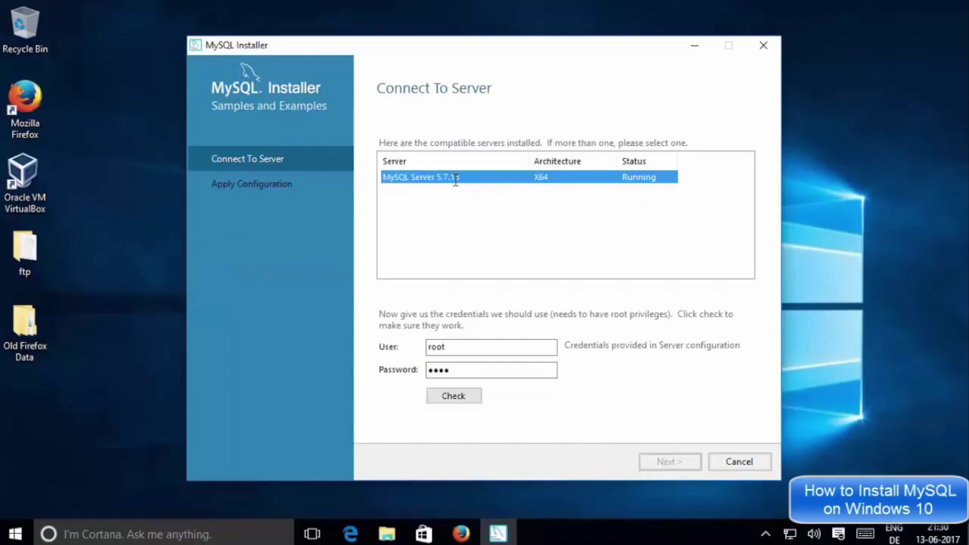
pyautogui.click(465, 397)
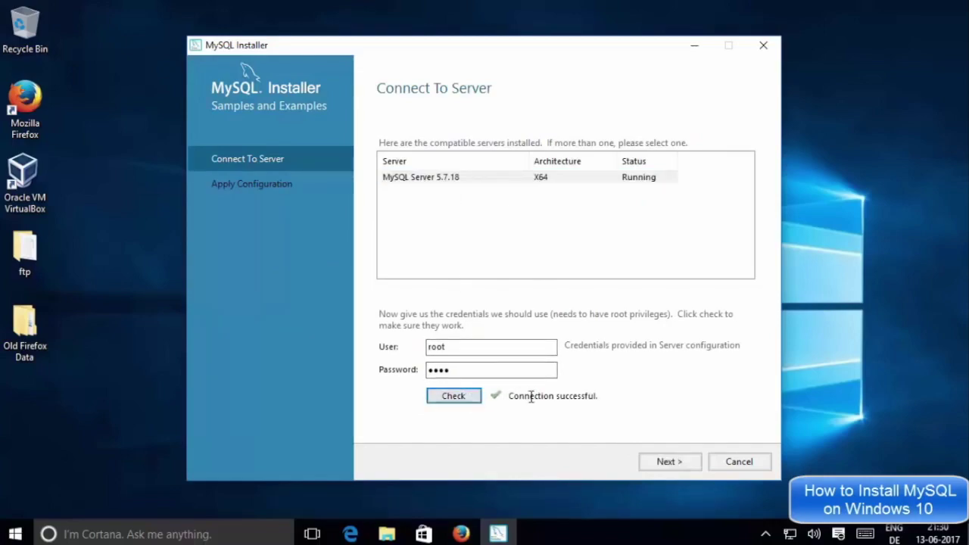
pyautogui.click(670, 461)
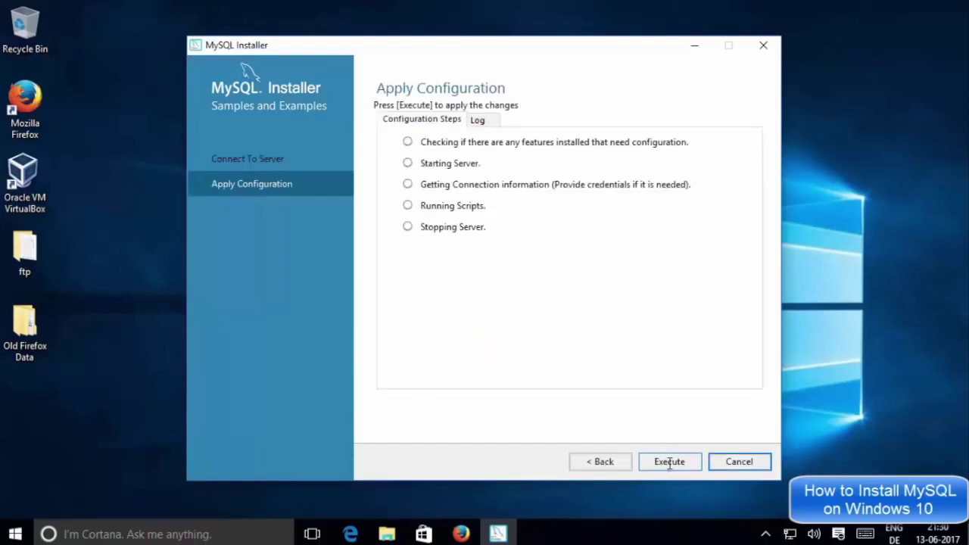
pyautogui.click(669, 462)
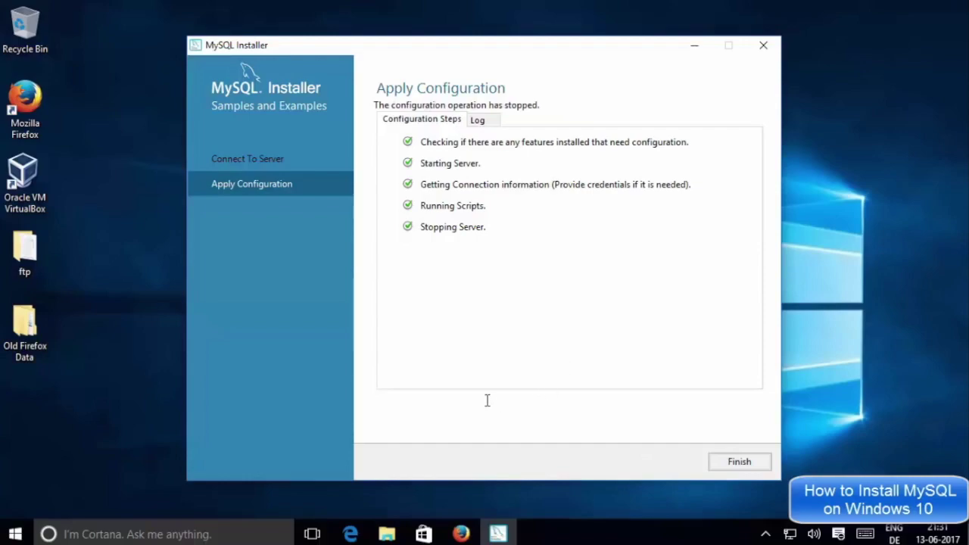
pyautogui.click(736, 463)
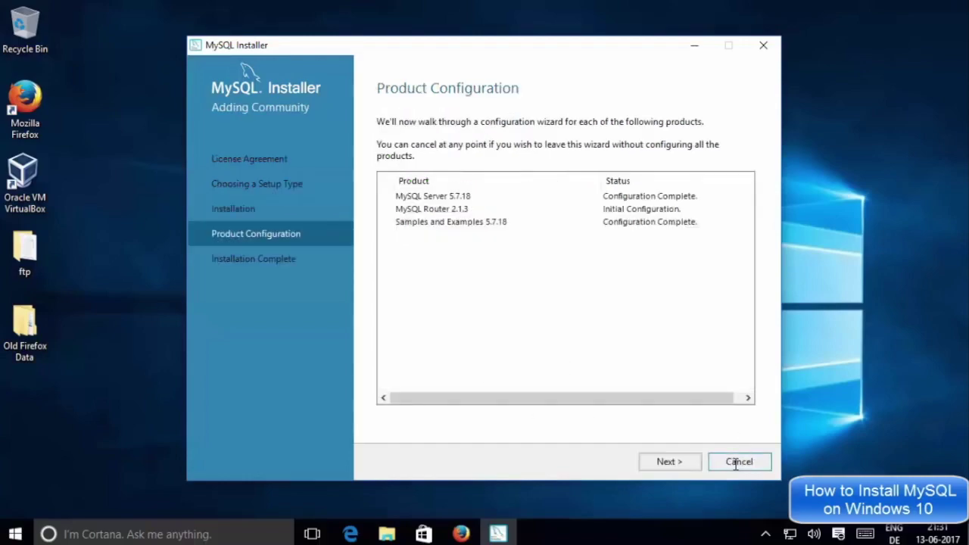
# Advance from Product Configuration to the Installation Complete page
pyautogui.click(677, 462)
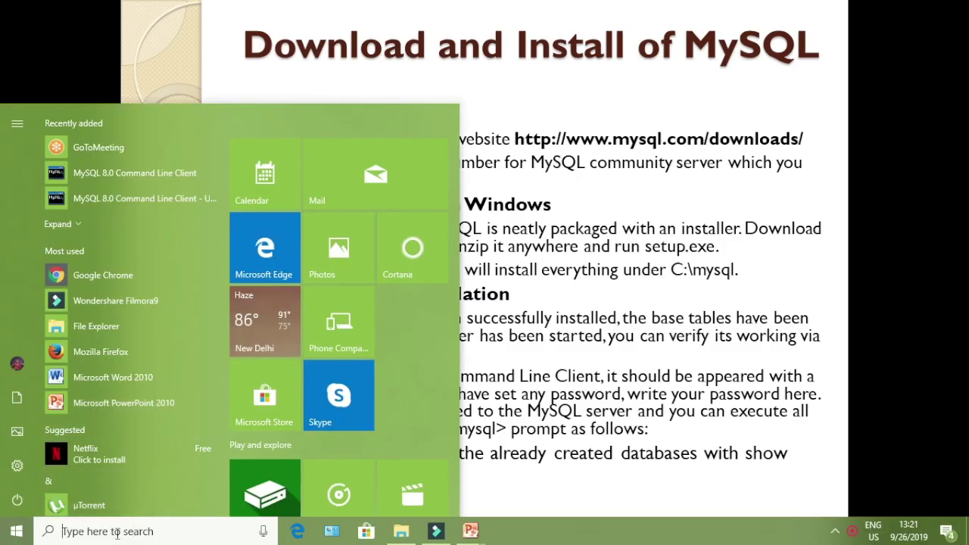
# Search the Start menu for 'mys', then open File Explorer on the Documents folder
pyautogui.click(118, 531)
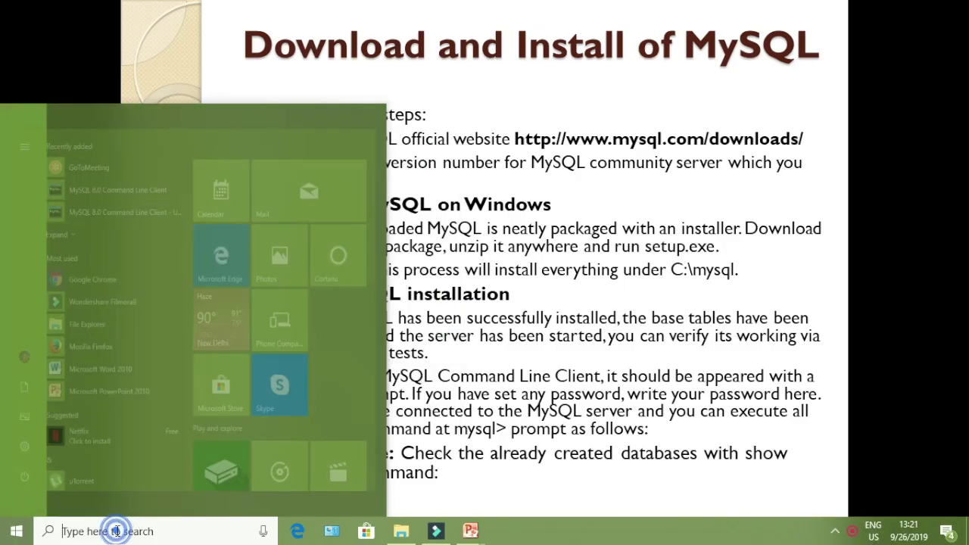
pyautogui.write('m')
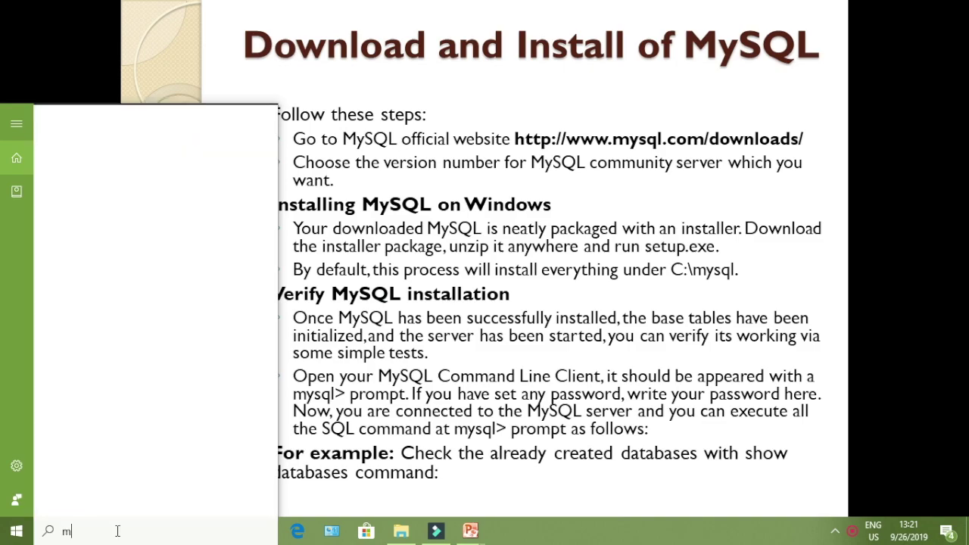
pyautogui.write('ys')
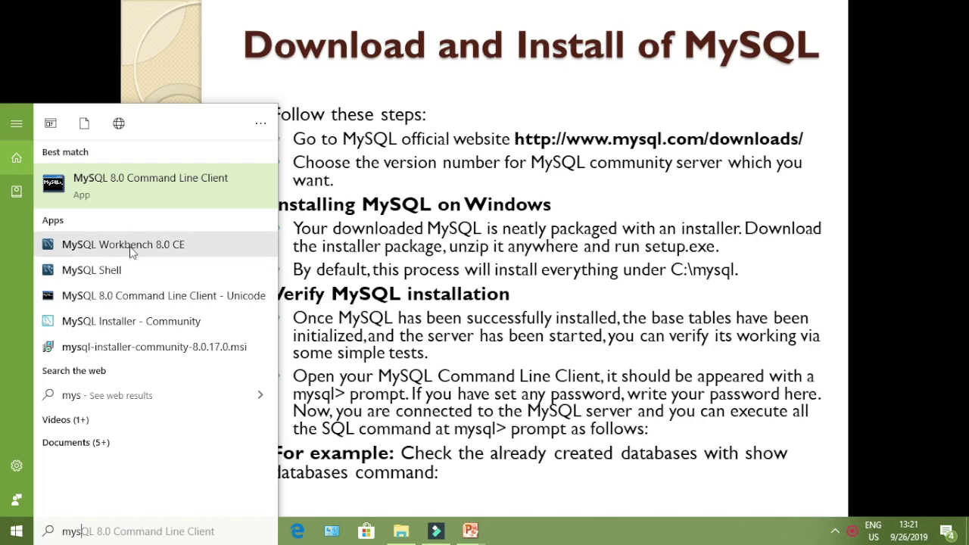
pyautogui.click(400, 533)
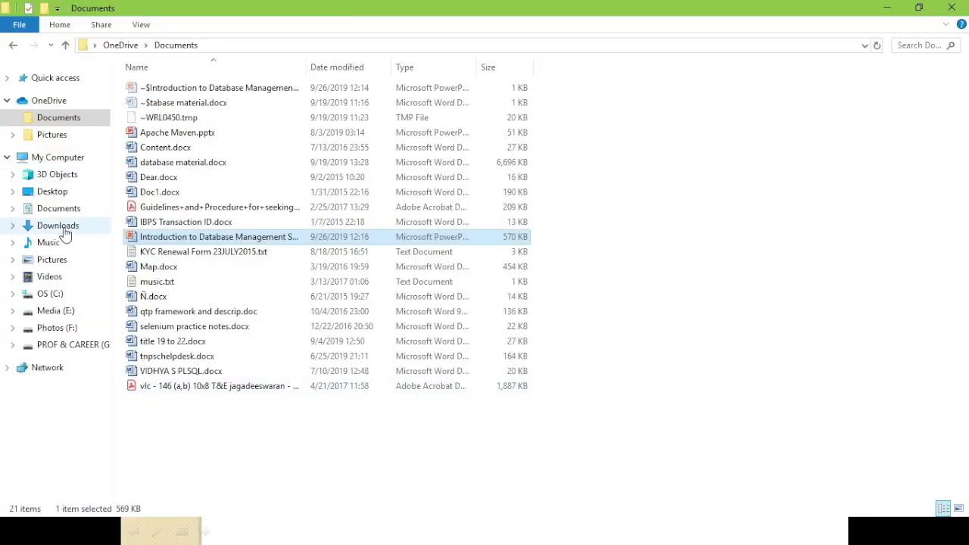
# Browse the C: drive's Program Files folders and open C:\Program Files\MySQL
pyautogui.click(53, 293)
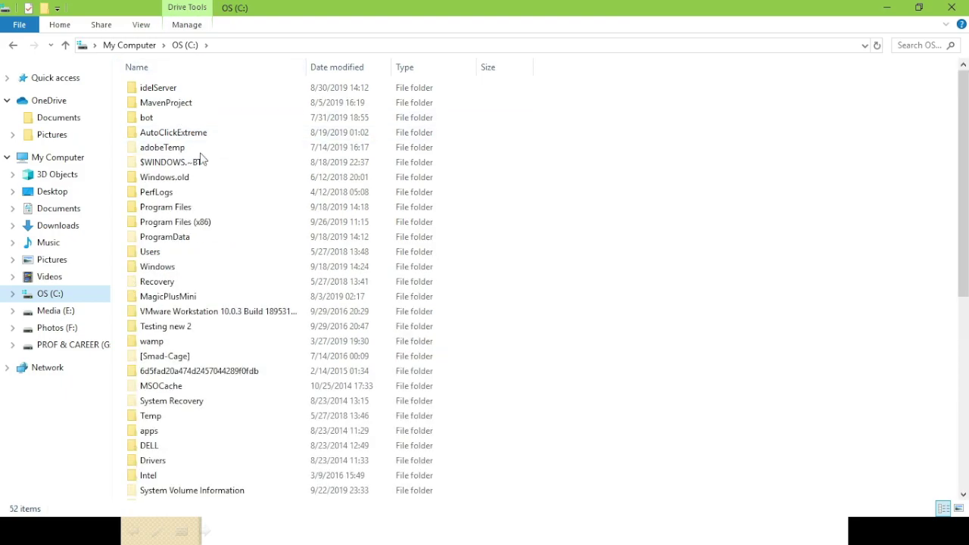
pyautogui.doubleClick(216, 222)
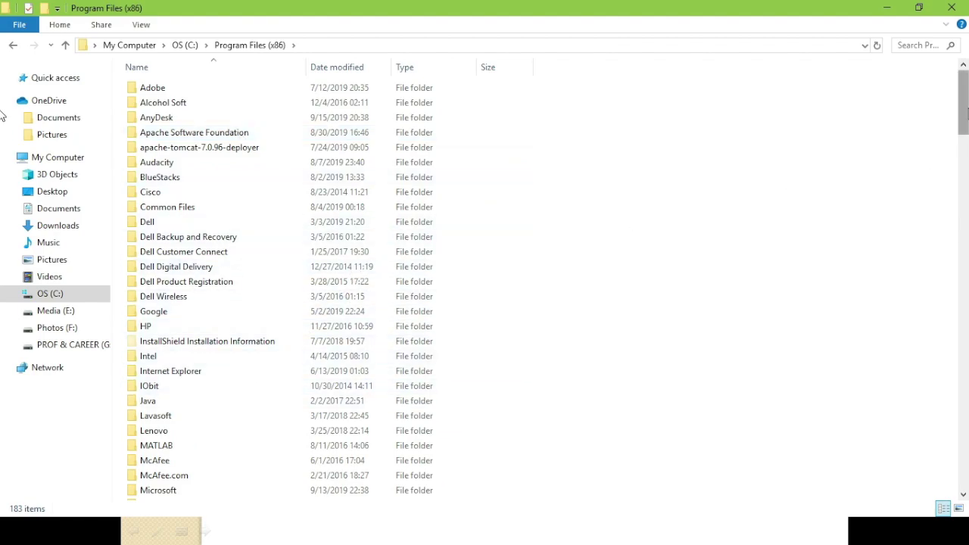
pyautogui.scroll(-3, 2, 135)
pyautogui.scroll(-2, 5, 134)
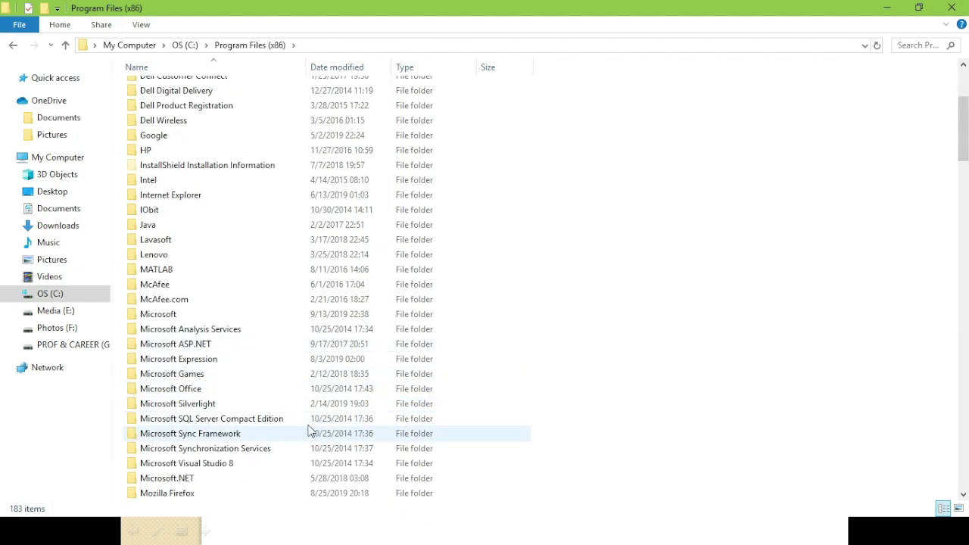
pyautogui.doubleClick(308, 429)
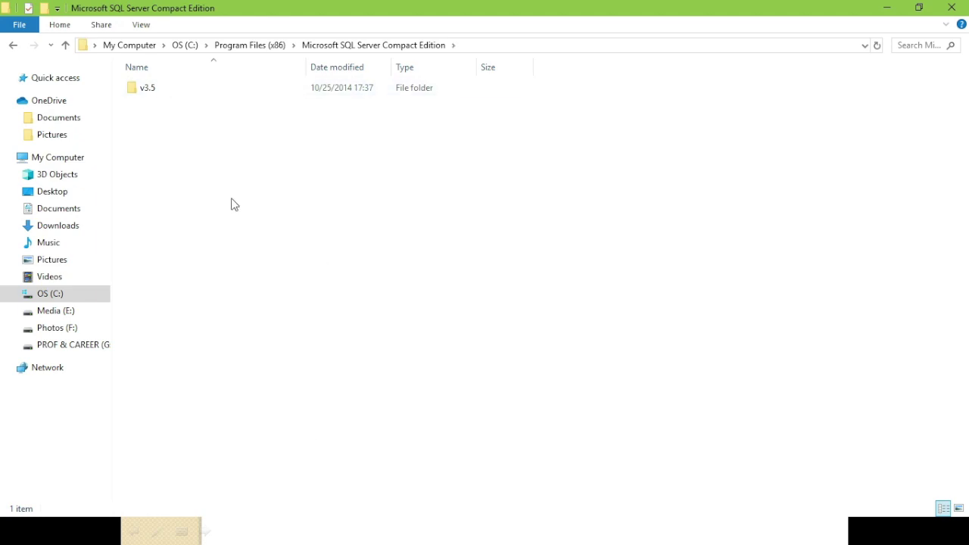
pyautogui.hotkey('alt', 'Left')
pyautogui.hotkey('alt', 'Left')
pyautogui.click(206, 354)
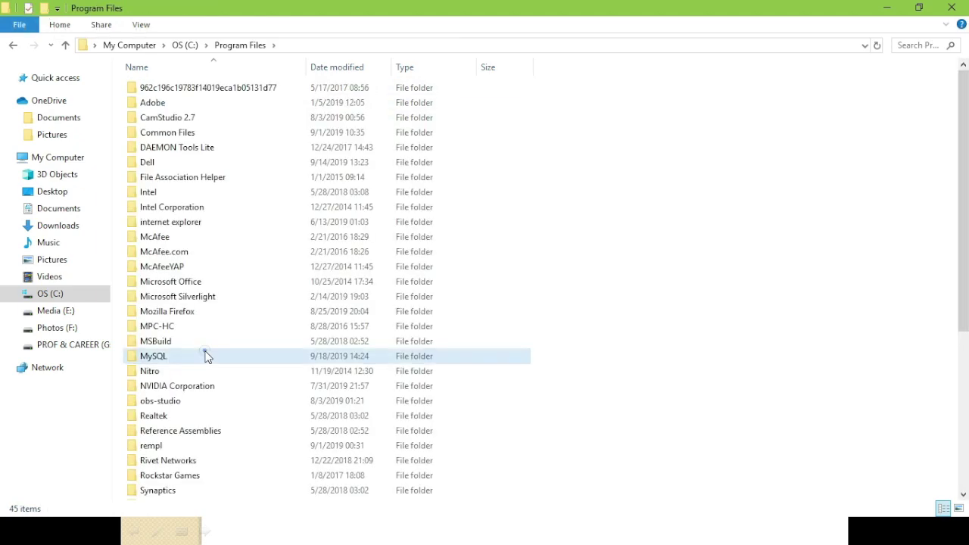
pyautogui.doubleClick(207, 357)
pyautogui.moveTo(205, 350); pyautogui.dragTo(352, 216)
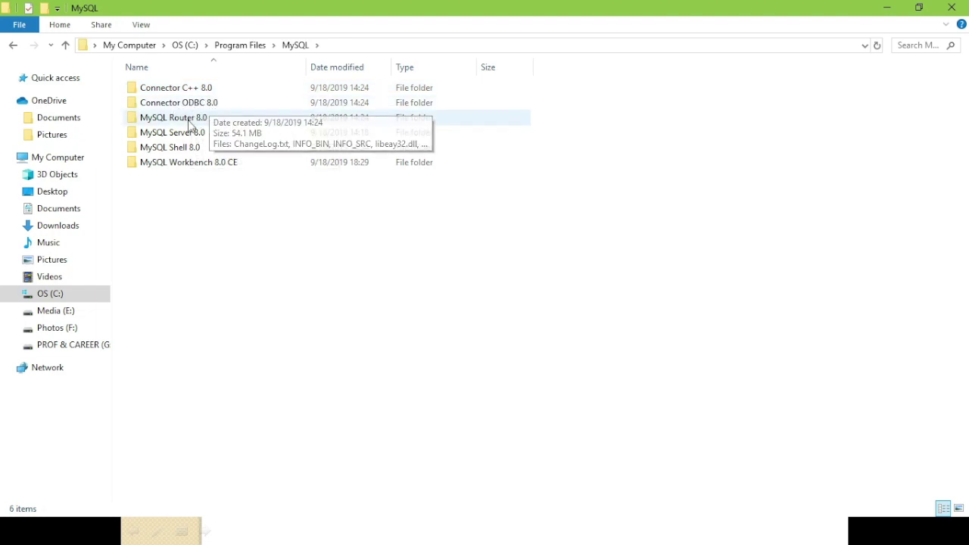
# Look inside the MySQL Router 8.0, Server 8.0 and Shell 8.0 folders in turn
pyautogui.doubleClick(172, 122)
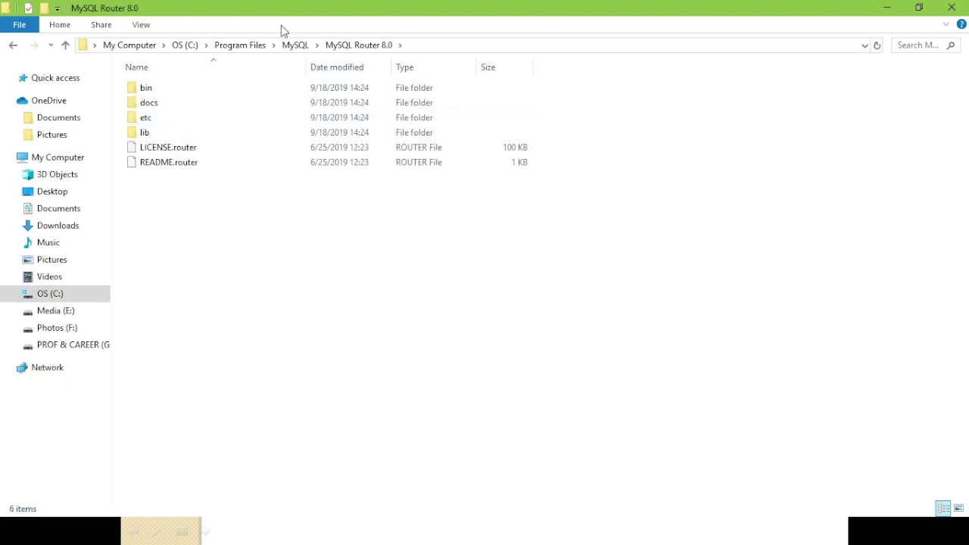
pyautogui.click(304, 48)
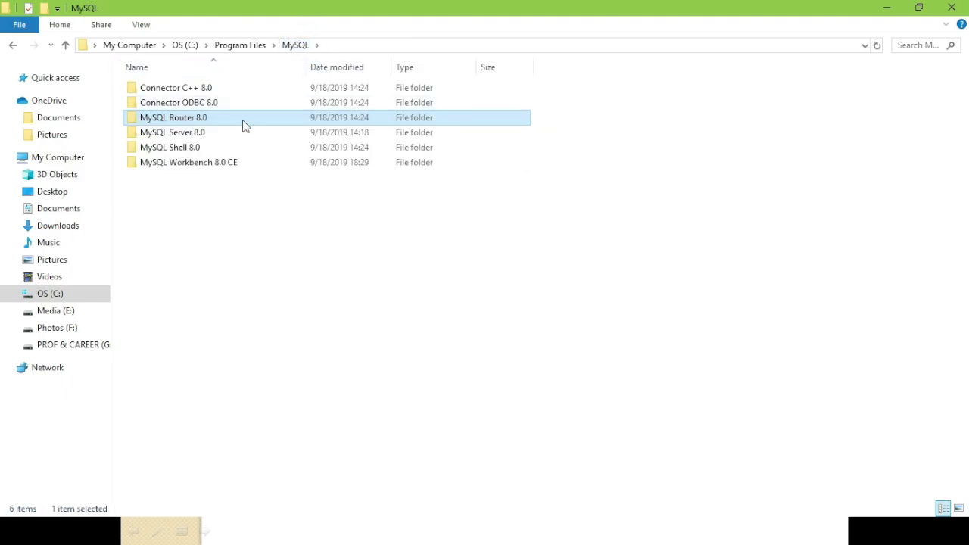
pyautogui.doubleClick(225, 135)
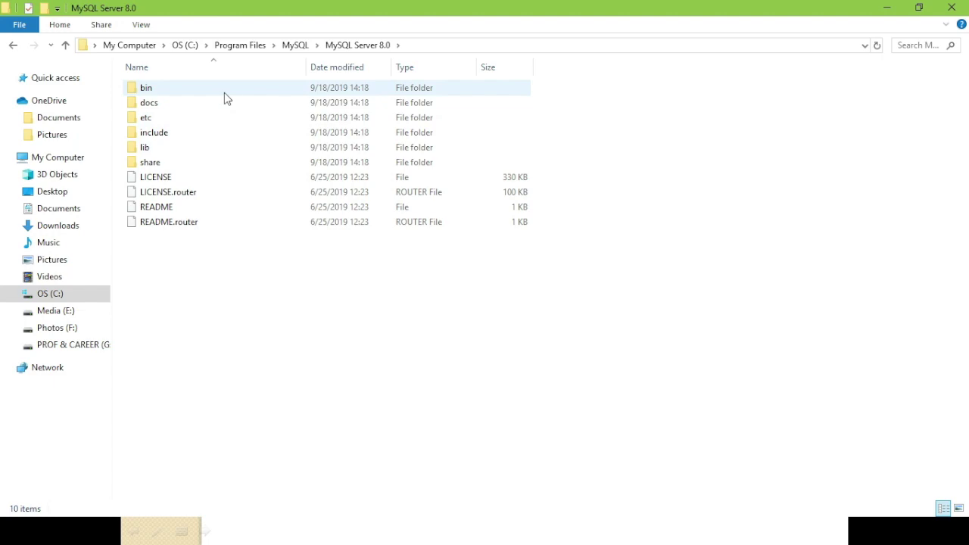
pyautogui.click(294, 44)
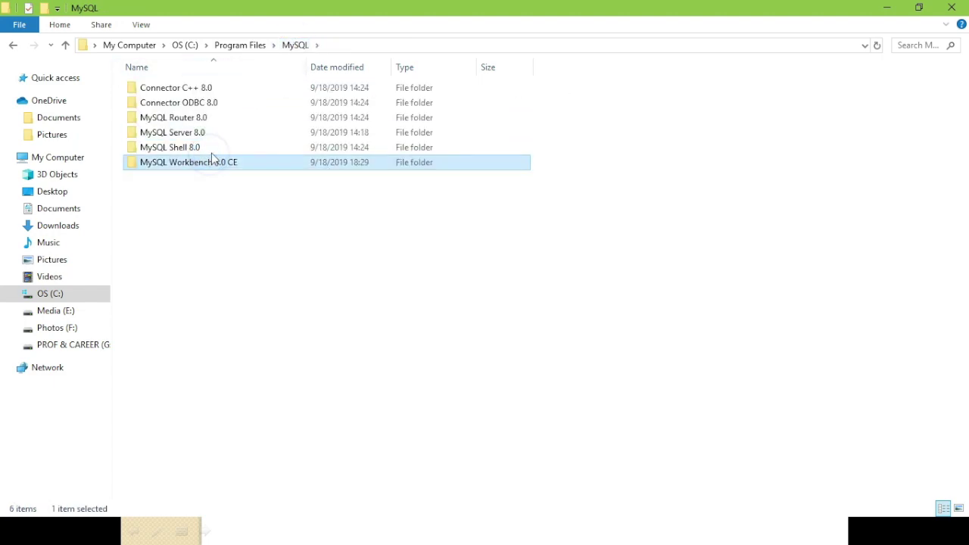
pyautogui.doubleClick(214, 150)
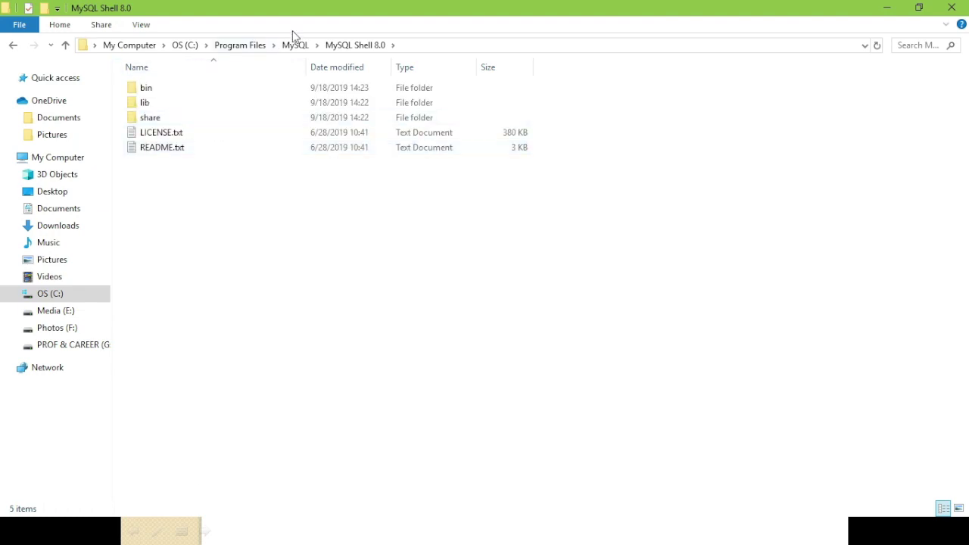
pyautogui.click(294, 45)
# Scroll through the MySQL Workbench 8.0 CE folder, return to MySQL, and open Start
pyautogui.doubleClick(221, 163)
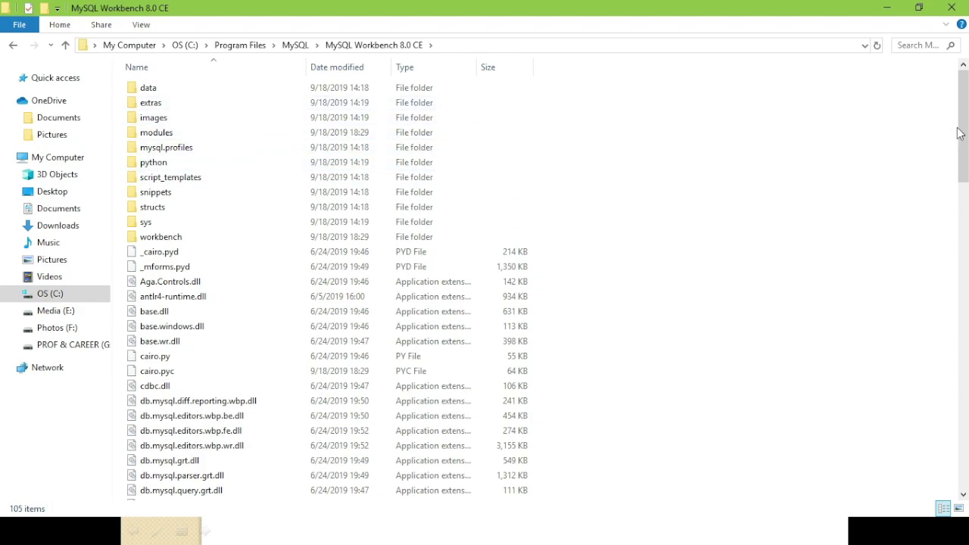
pyautogui.moveTo(965, 92); pyautogui.dragTo(965, 173)
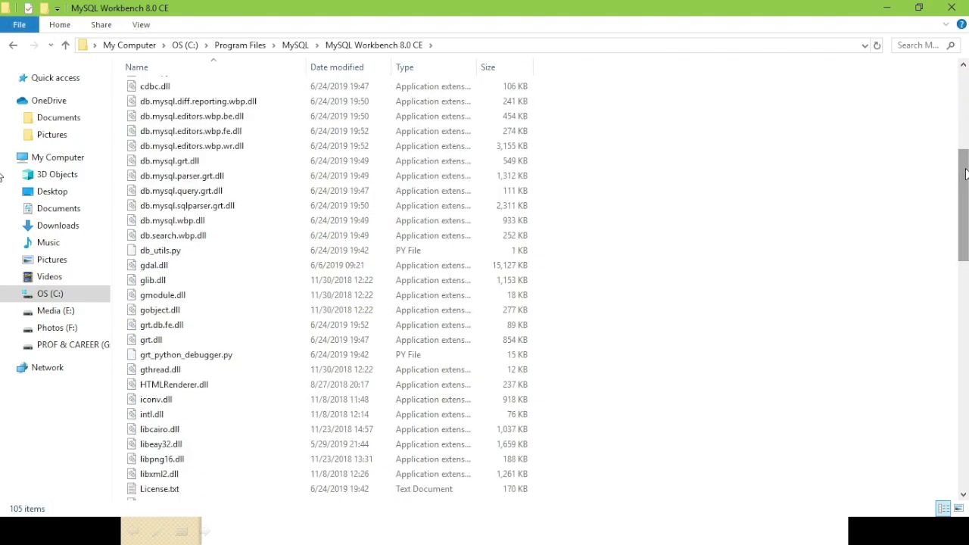
pyautogui.moveTo(966, 173); pyautogui.dragTo(966, 249)
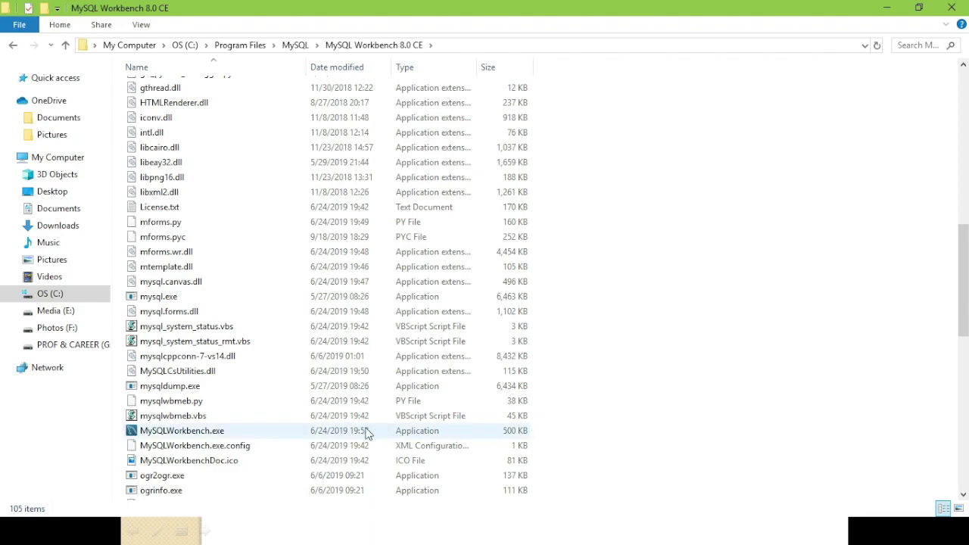
pyautogui.moveTo(964, 274); pyautogui.dragTo(964, 424)
pyautogui.scroll(20, 227, 288)
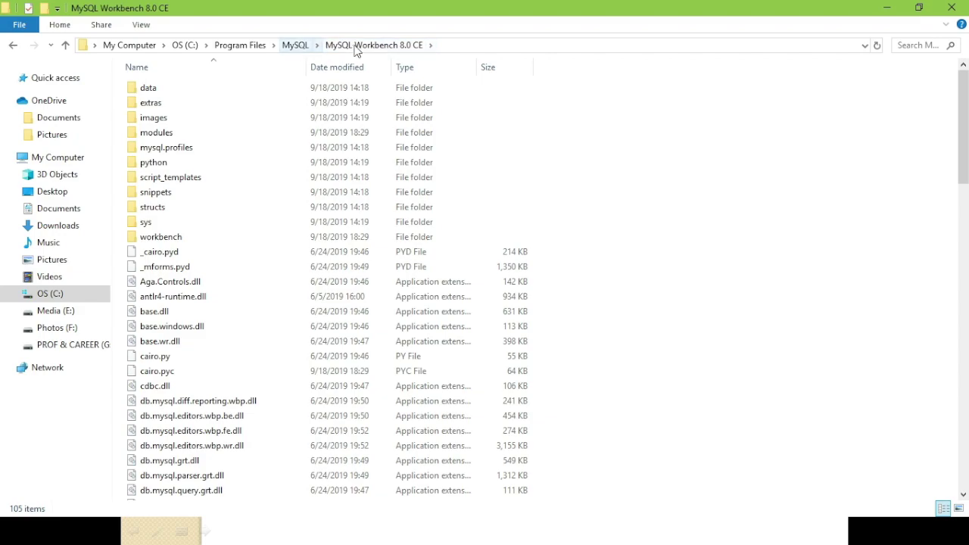
pyautogui.click(296, 47)
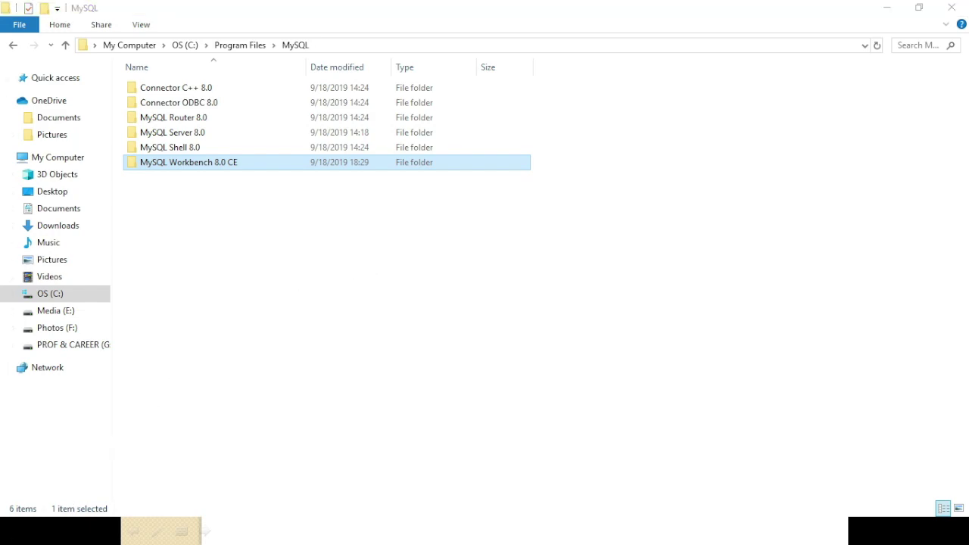
pyautogui.click(16, 530)
# Launch the MySQL 8.0 Command Line Client from a 'mySql' Start search and maximize it
pyautogui.click(65, 531)
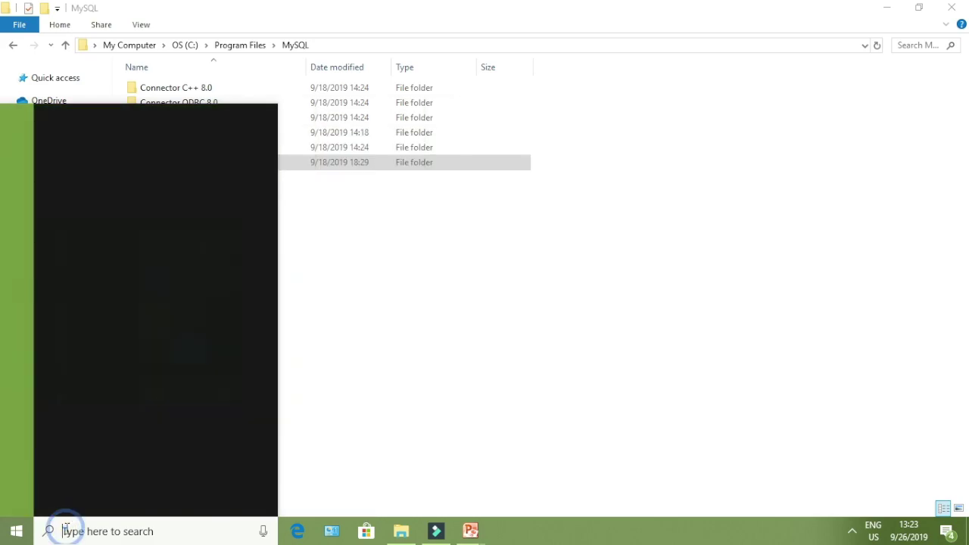
pyautogui.write('mySql')
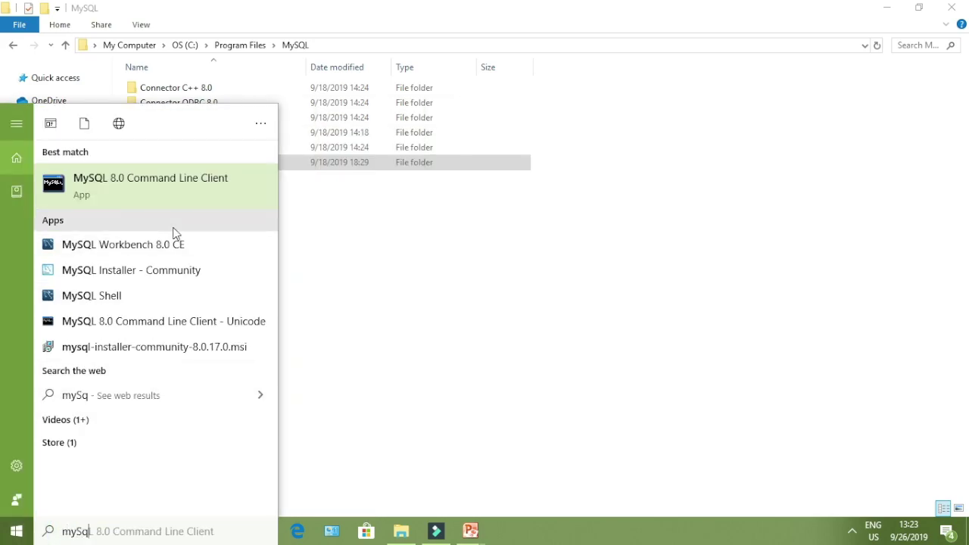
pyautogui.click(177, 204)
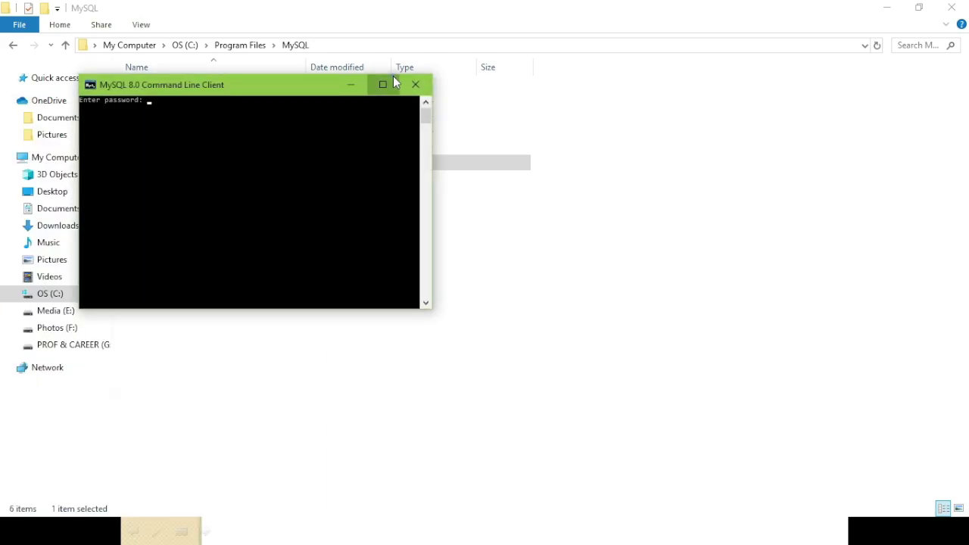
pyautogui.click(391, 83)
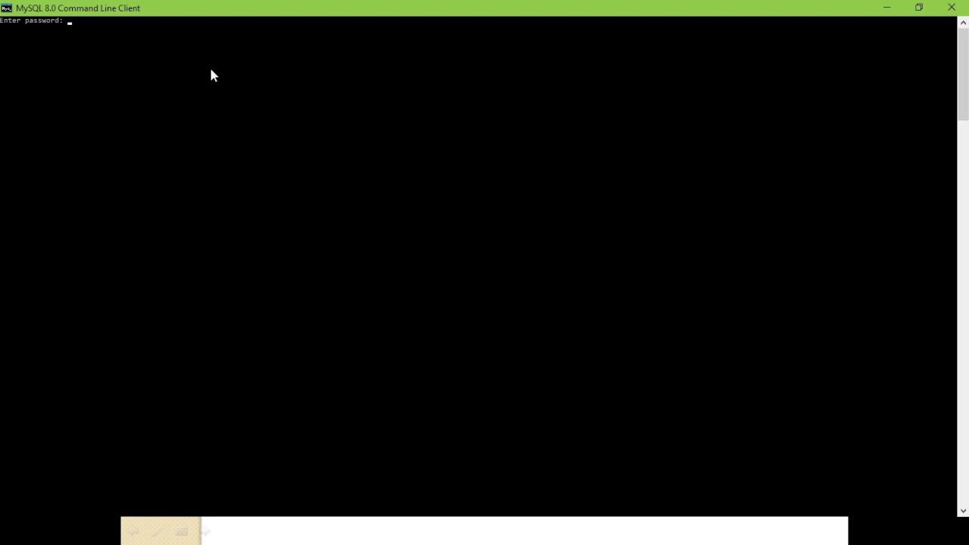
# Log in with the root password and run show databases; at the mysql> prompt
pyautogui.write('1')
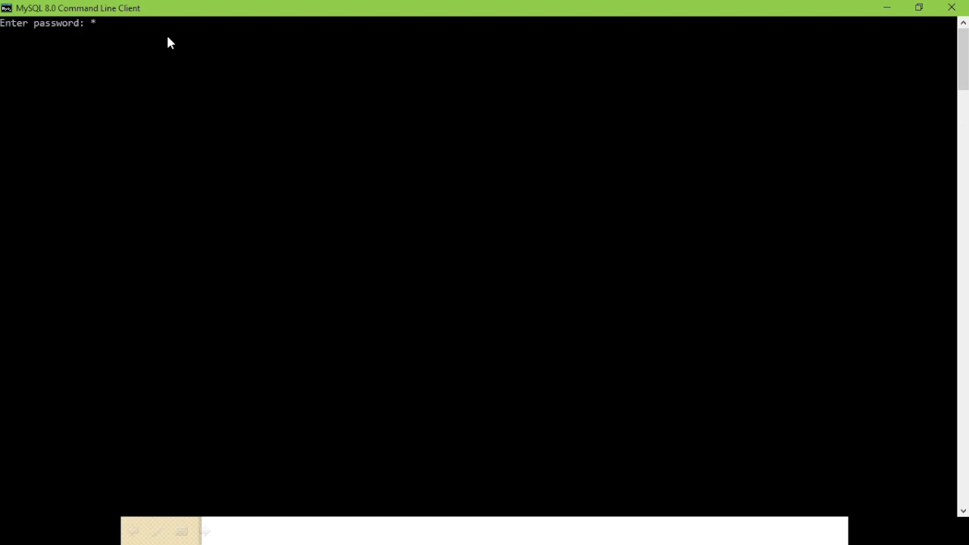
pyautogui.press('BackSpace')
pyautogui.write('1234567')
pyautogui.press('Return')
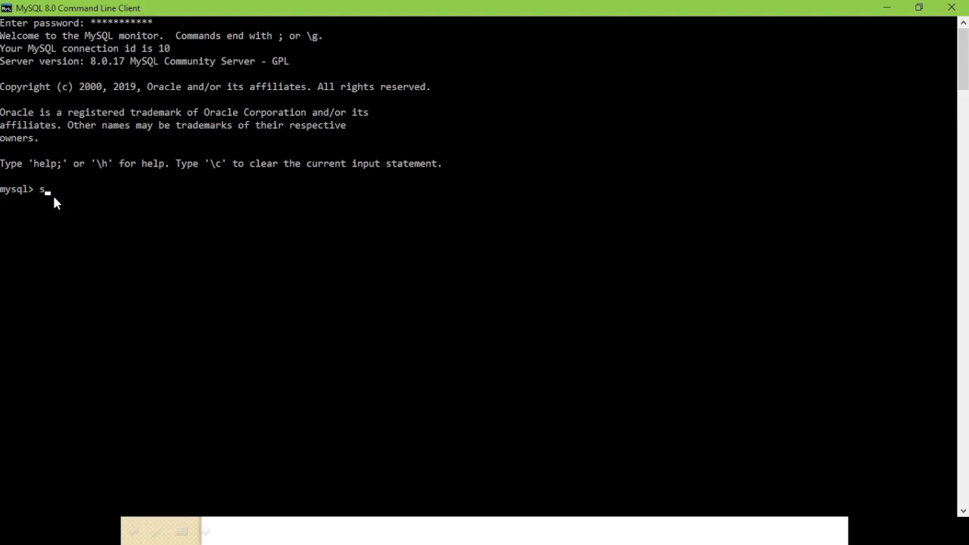
pyautogui.write('databases;')
pyautogui.press('Return')
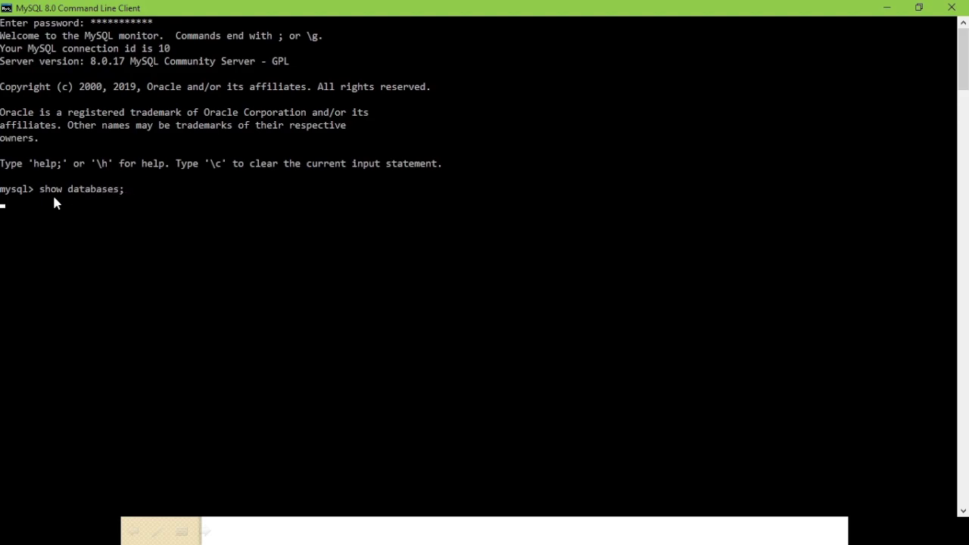